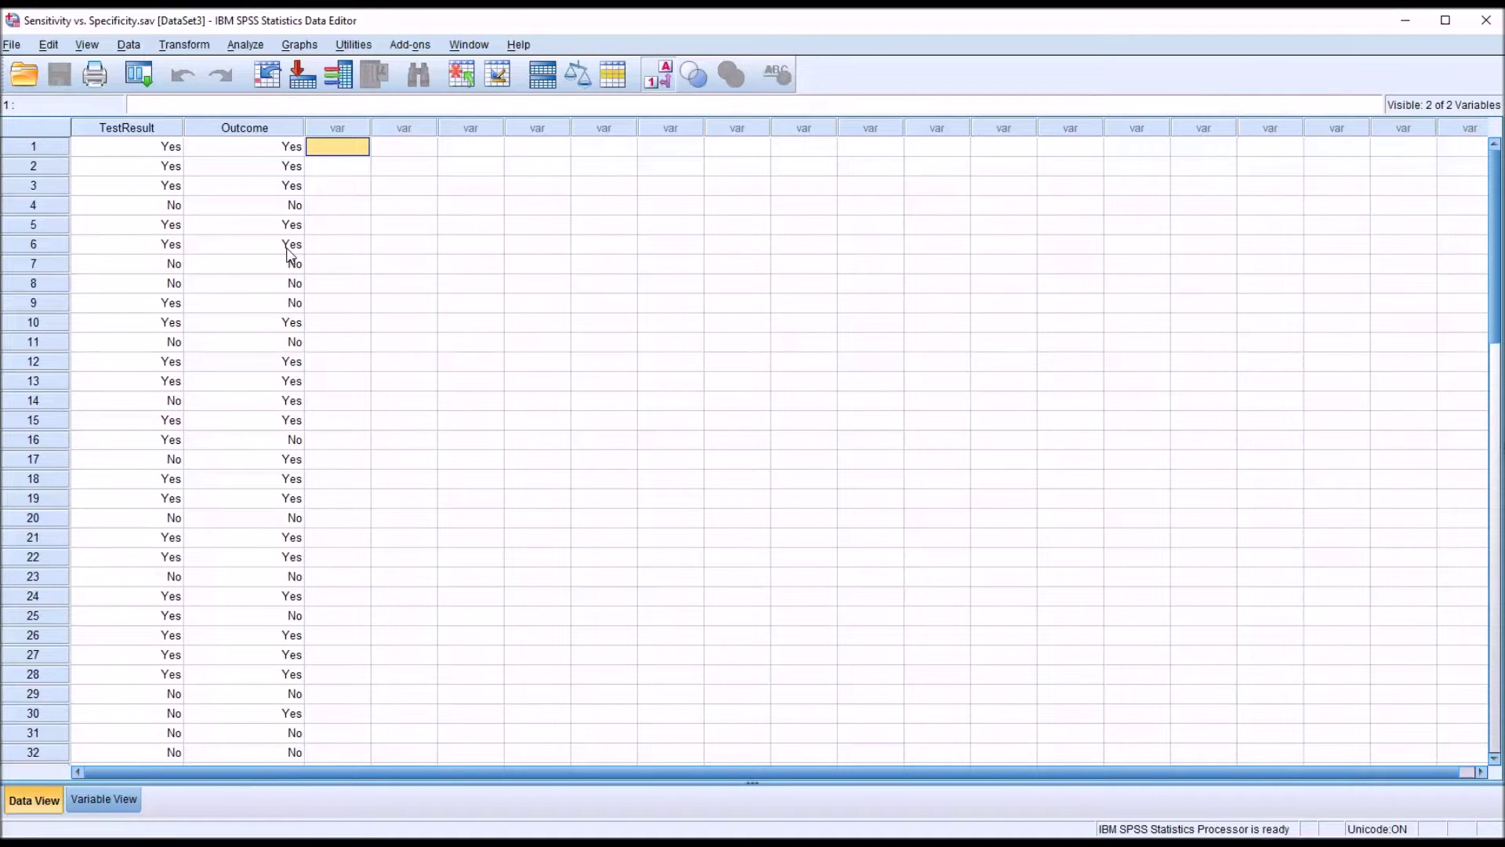
Review the TestResult and Outcome columns in the data sheet.
{"action": "left_click", "coordinate": [124, 127]}
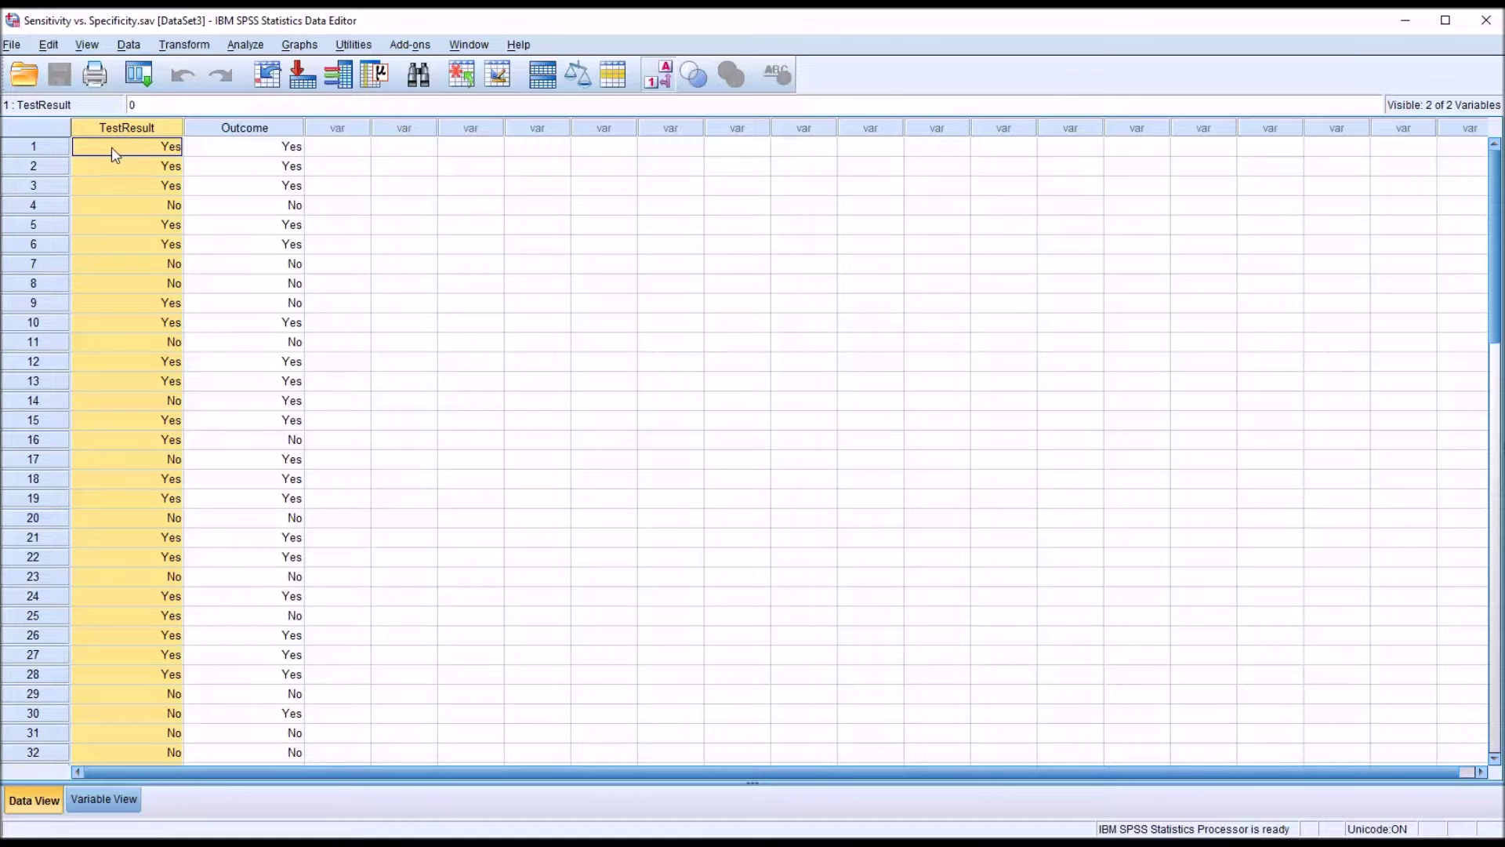
{"action": "left_click", "coordinate": [115, 151]}
{"action": "left_click", "coordinate": [112, 167]}
{"action": "left_click", "coordinate": [117, 150]}
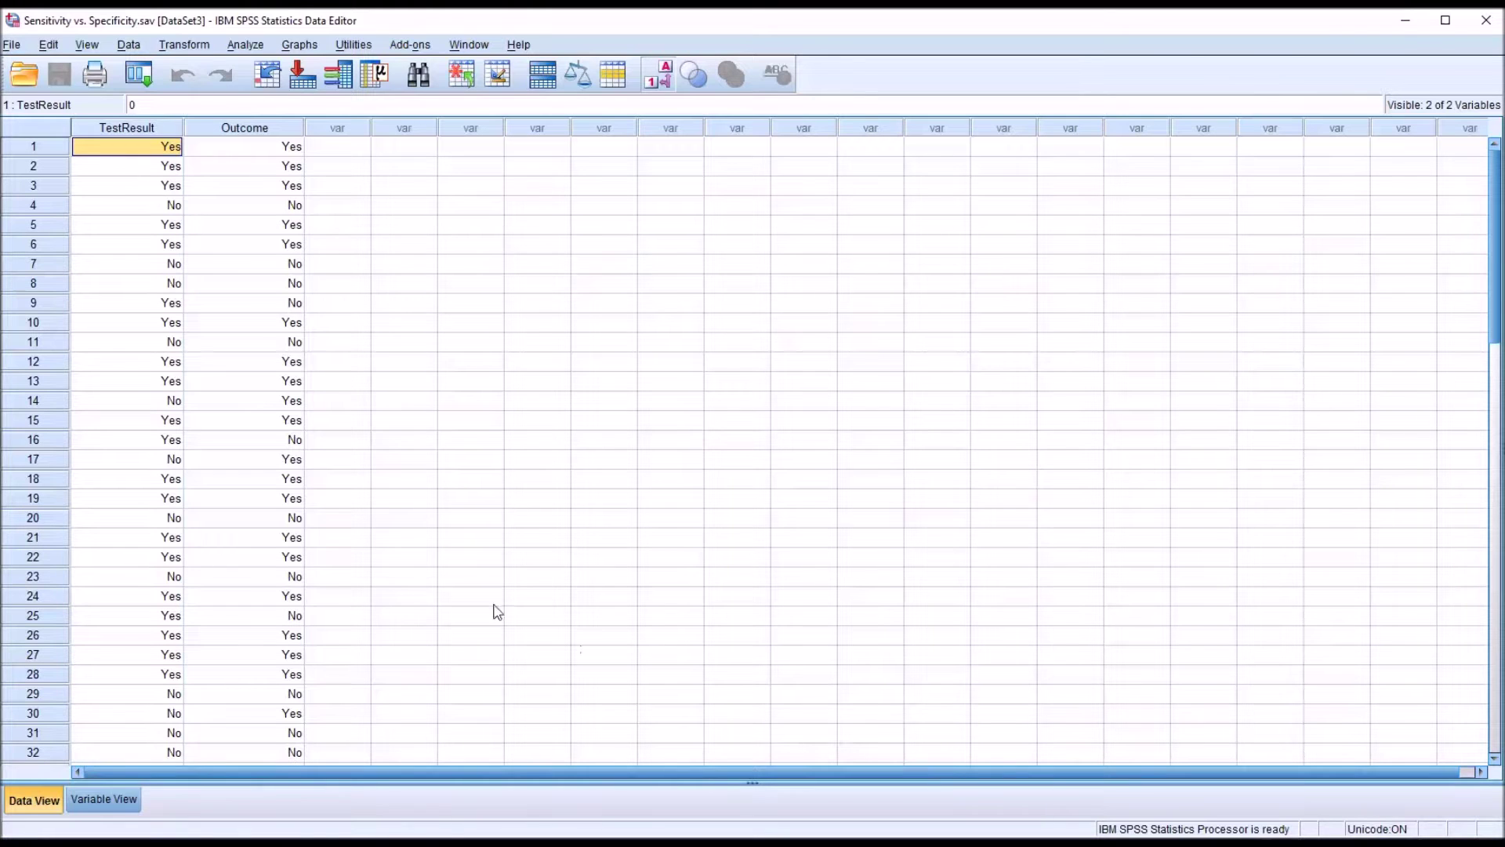
{"action": "left_click", "coordinate": [235, 151]}
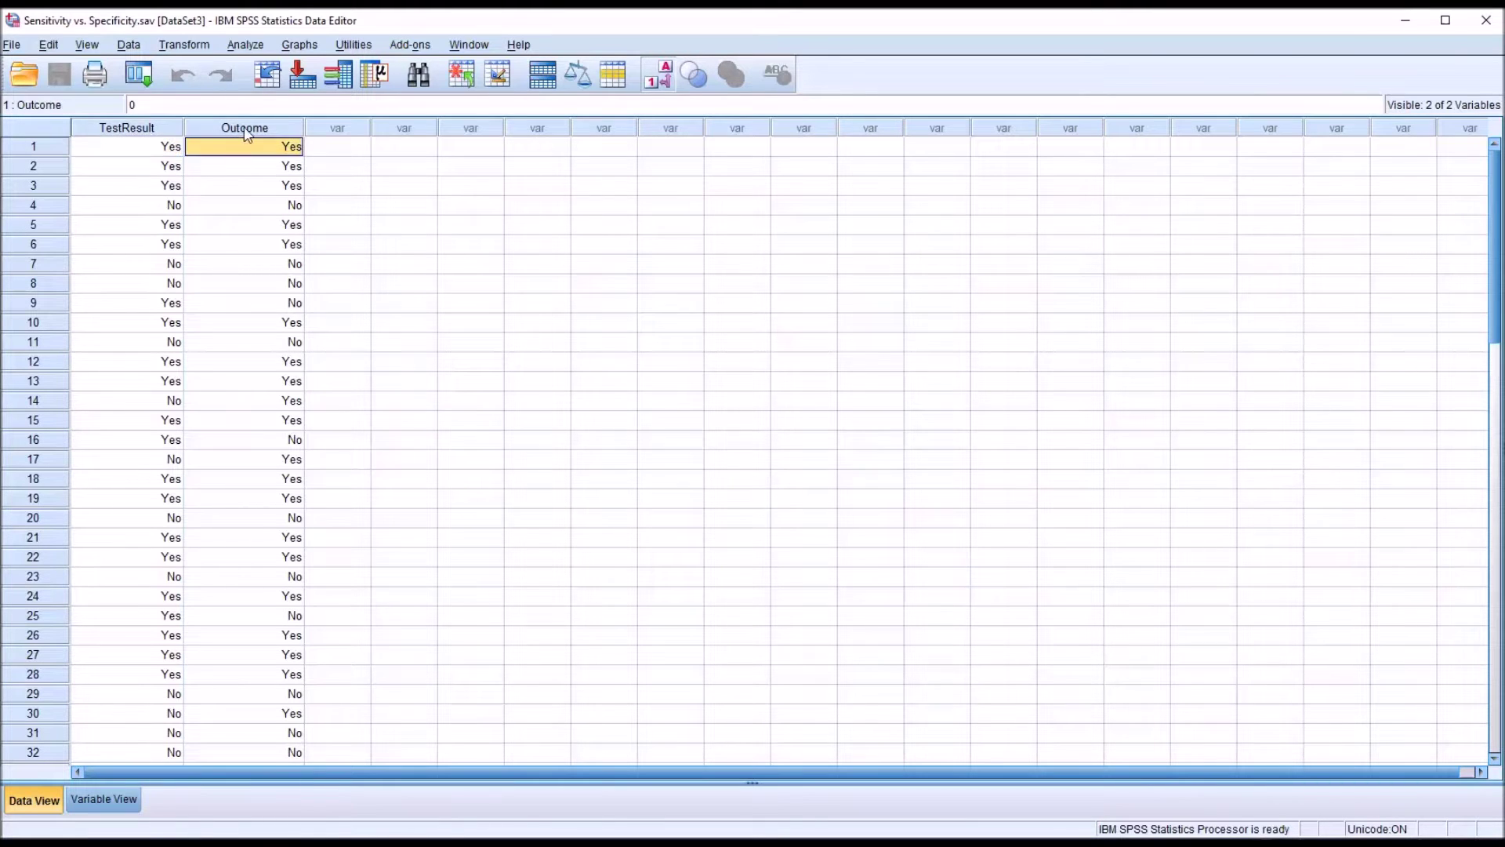
{"action": "left_click", "coordinate": [245, 130]}
{"action": "double_click", "coordinate": [242, 150]}
{"action": "left_click", "coordinate": [245, 168]}
{"action": "key", "text": "Up"}
{"action": "left_click", "coordinate": [123, 131]}
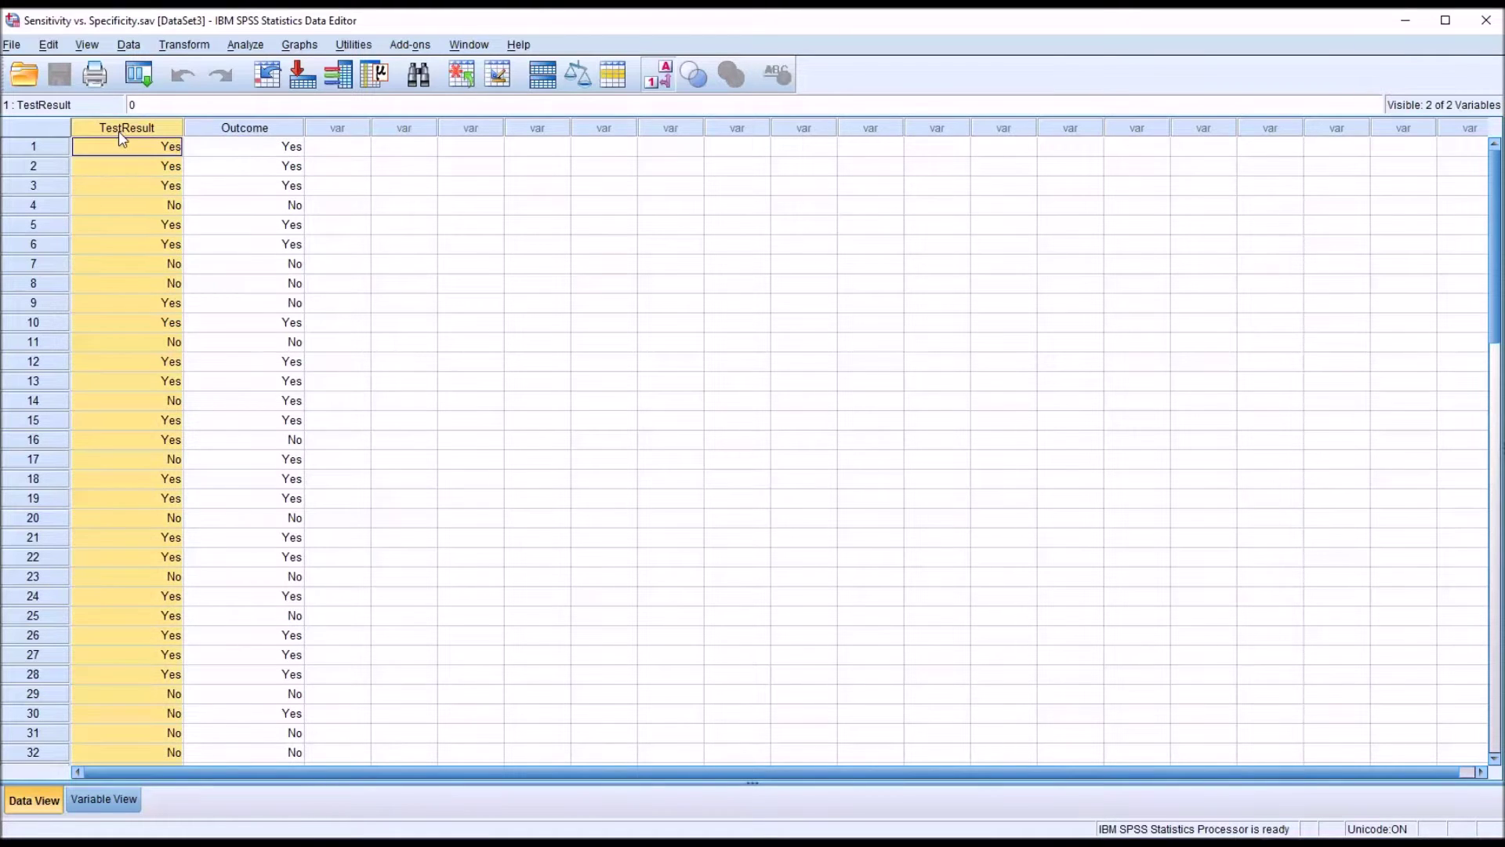
{"action": "left_click", "coordinate": [238, 132]}
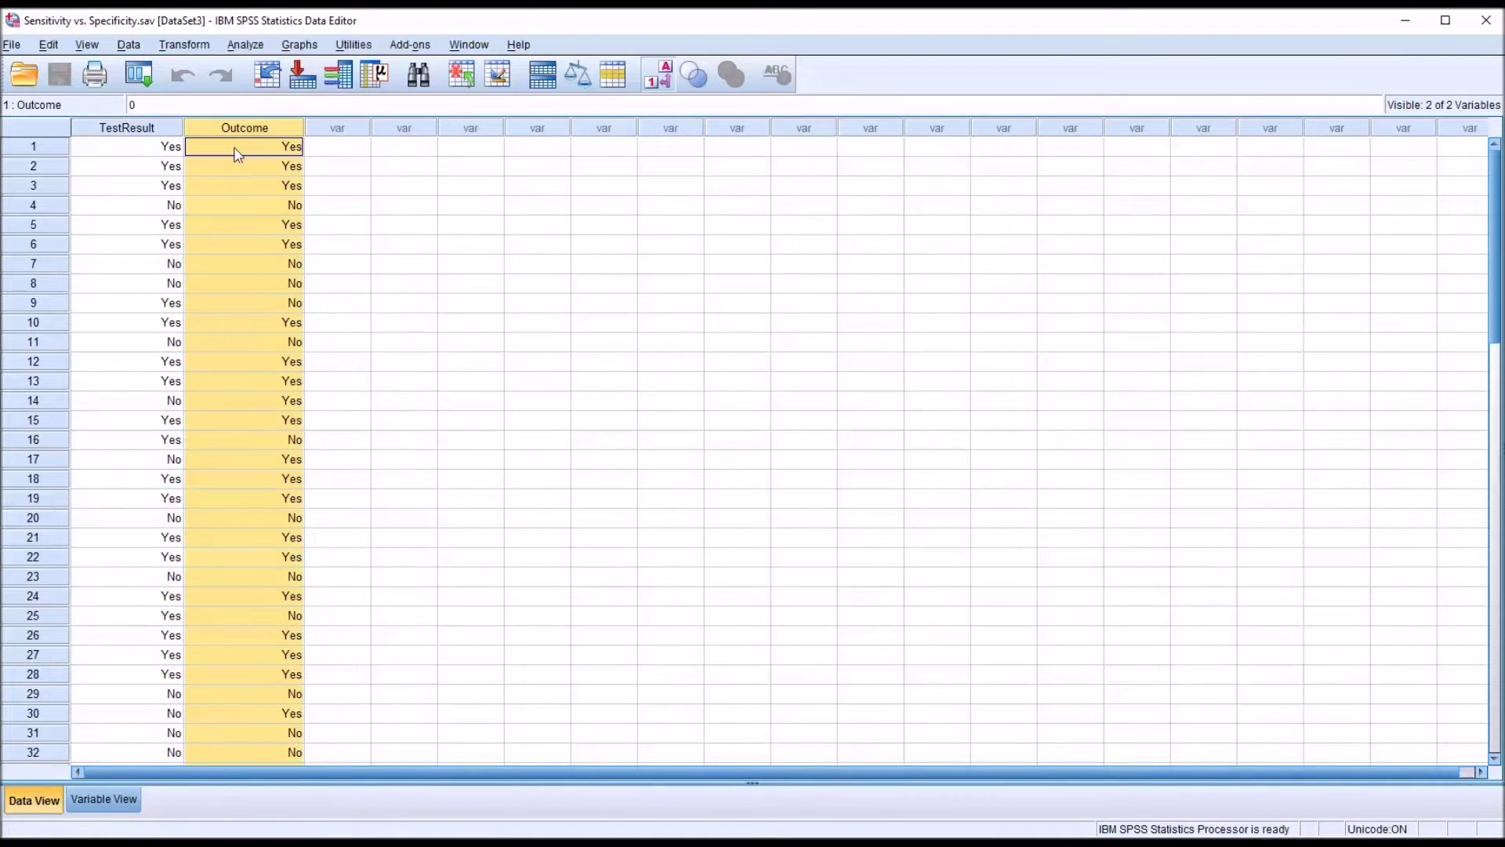
{"action": "left_click", "coordinate": [238, 153]}
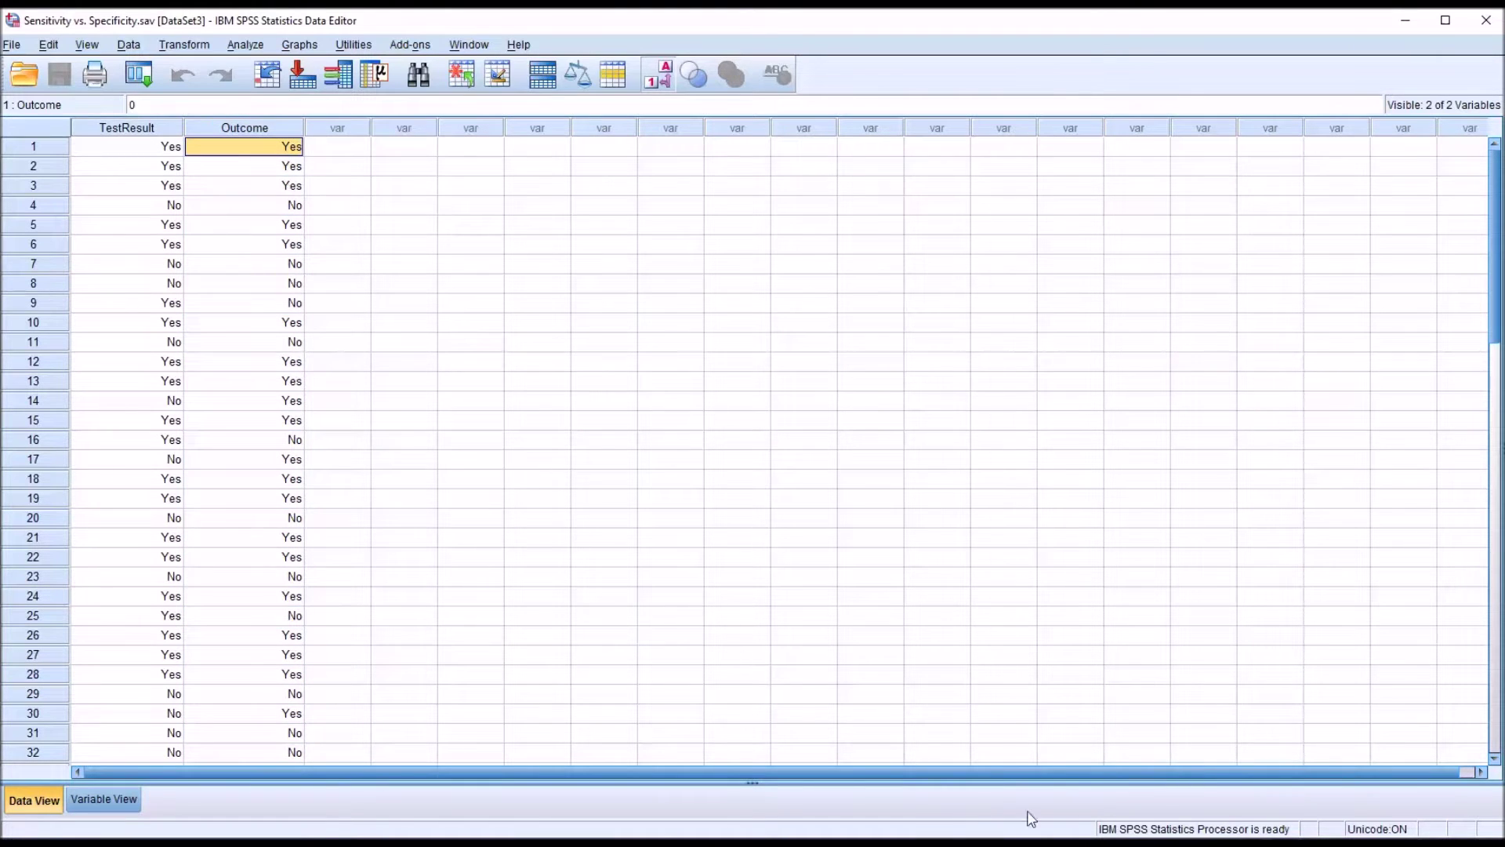
{"action": "left_click", "coordinate": [151, 130]}
{"action": "left_click", "coordinate": [217, 130]}
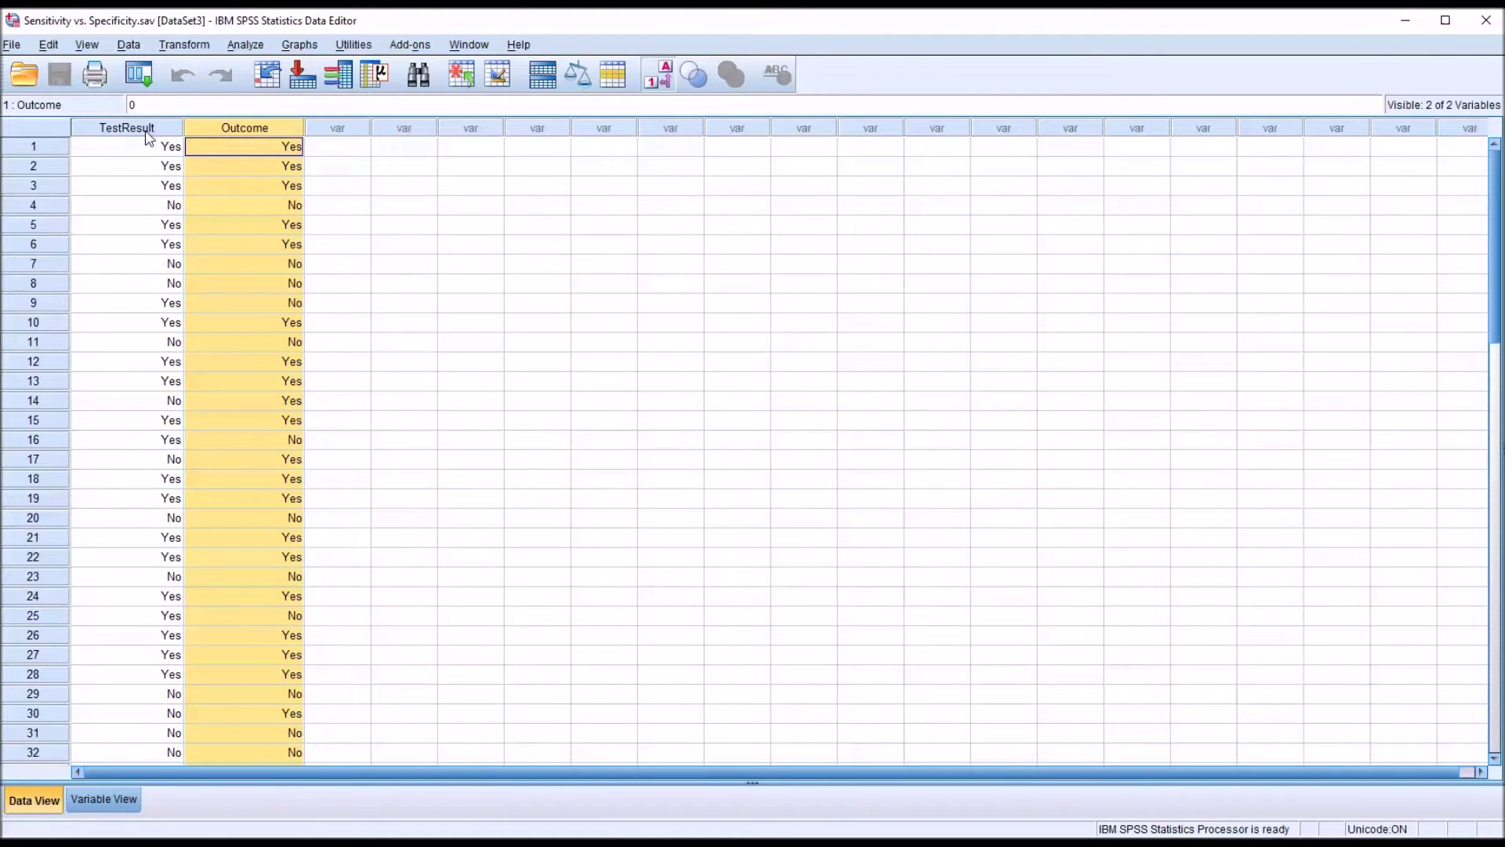
{"action": "left_click", "coordinate": [155, 133]}
{"action": "left_click", "coordinate": [238, 141]}
{"action": "left_click", "coordinate": [130, 146]}
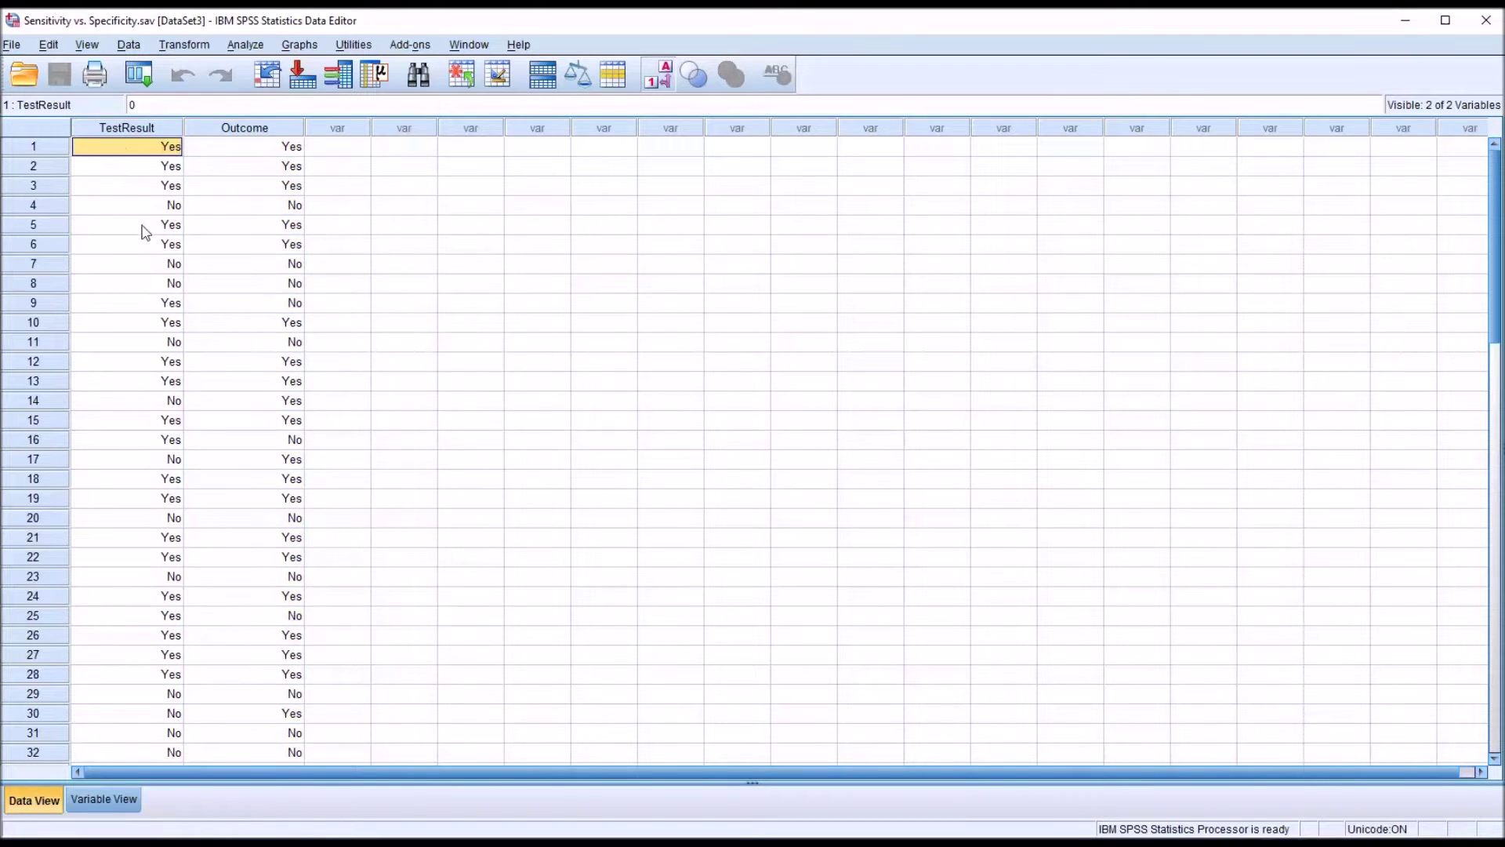
{"action": "left_click", "coordinate": [143, 210]}
{"action": "left_click", "coordinate": [136, 132]}
{"action": "left_click", "coordinate": [198, 130]}
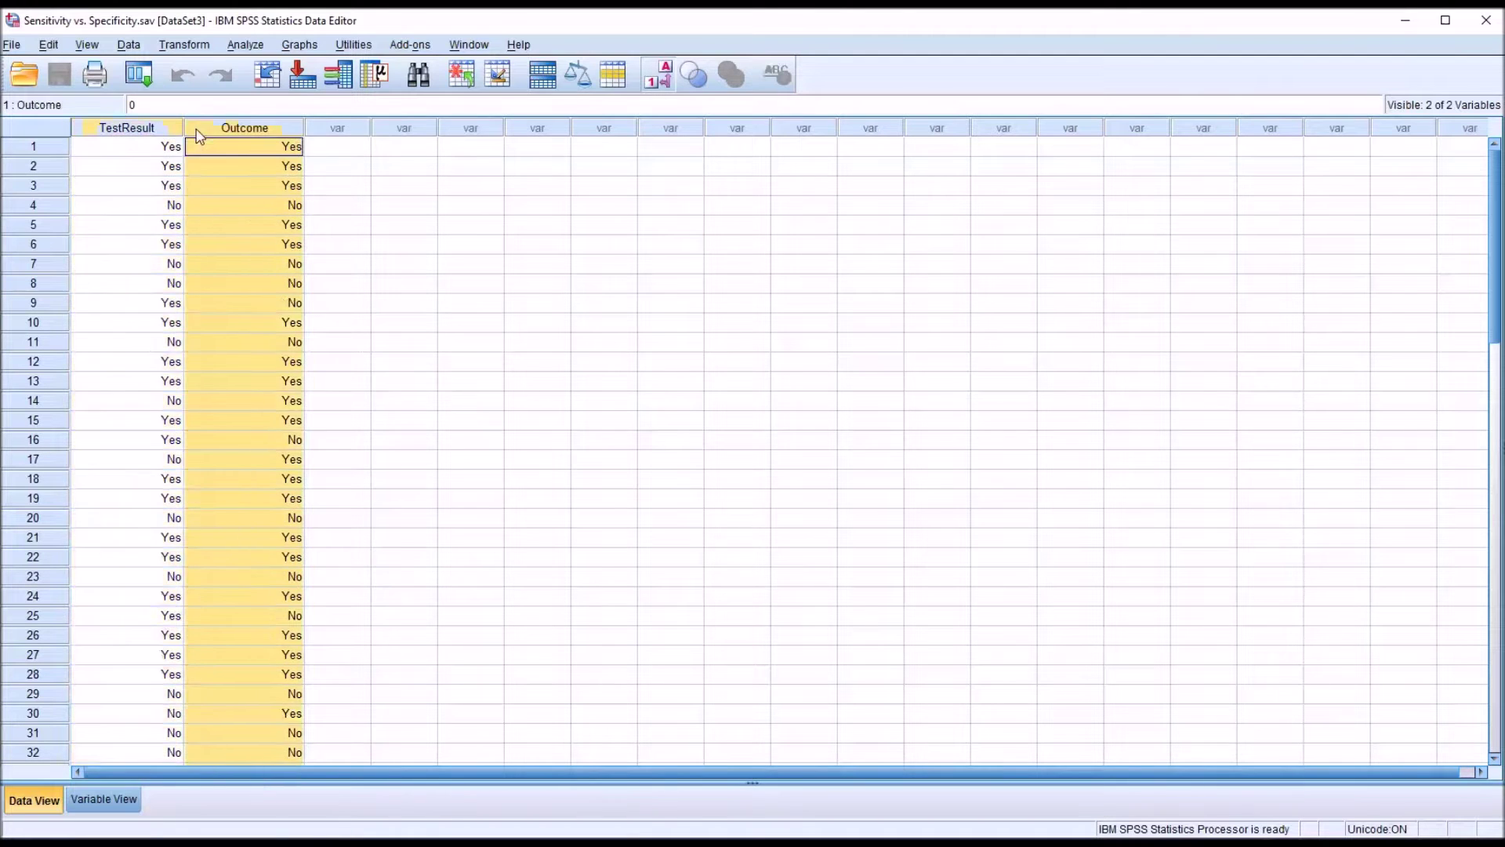
{"action": "left_click", "coordinate": [161, 132]}
{"action": "left_click", "coordinate": [319, 149]}
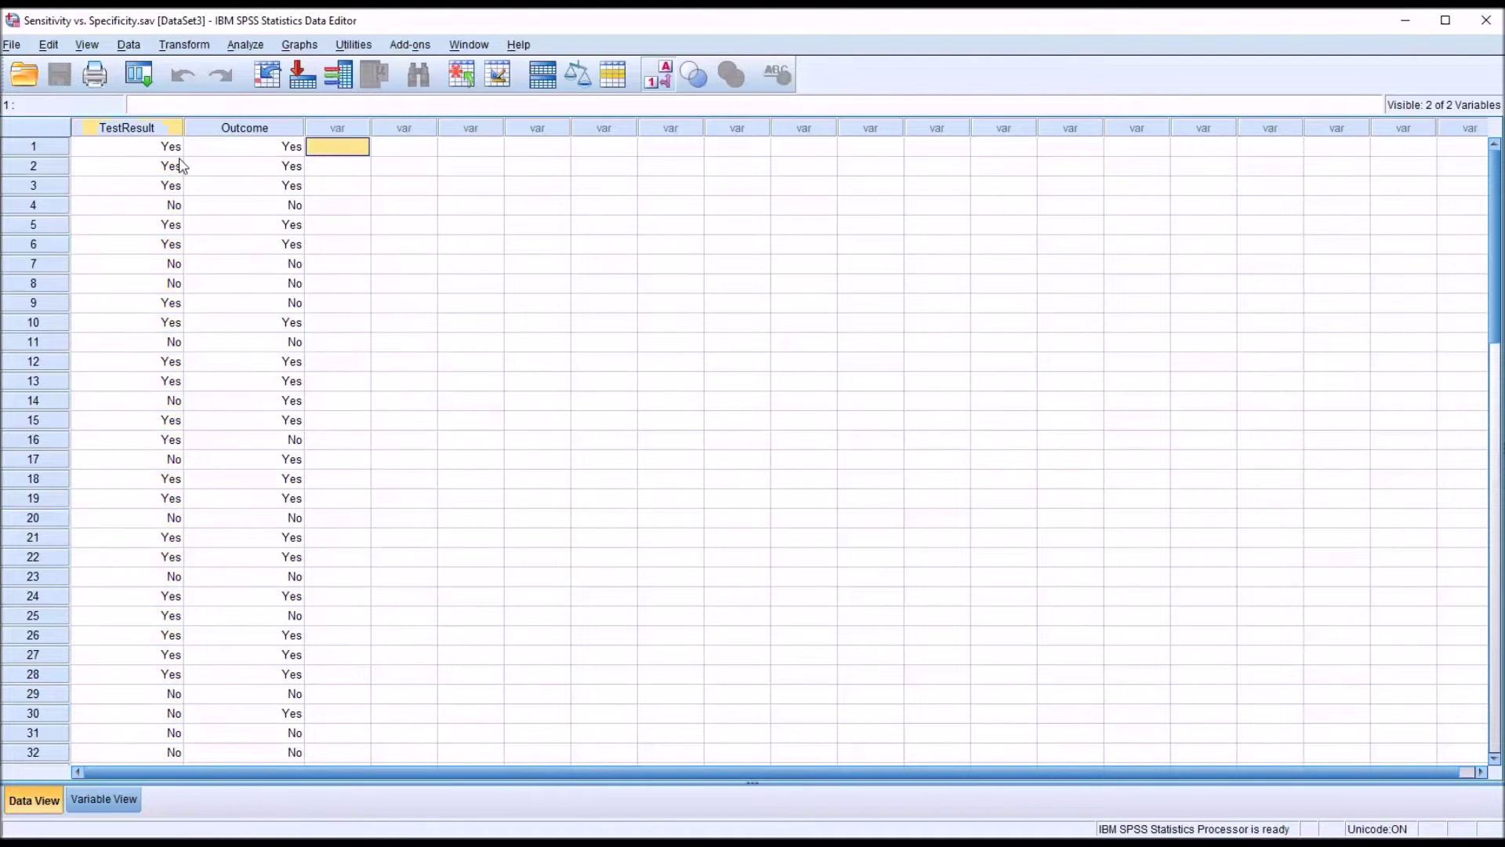
Compare the TestResult and Outcome values for cases 1, 4, 16 and 17.
{"action": "left_click", "coordinate": [157, 149]}
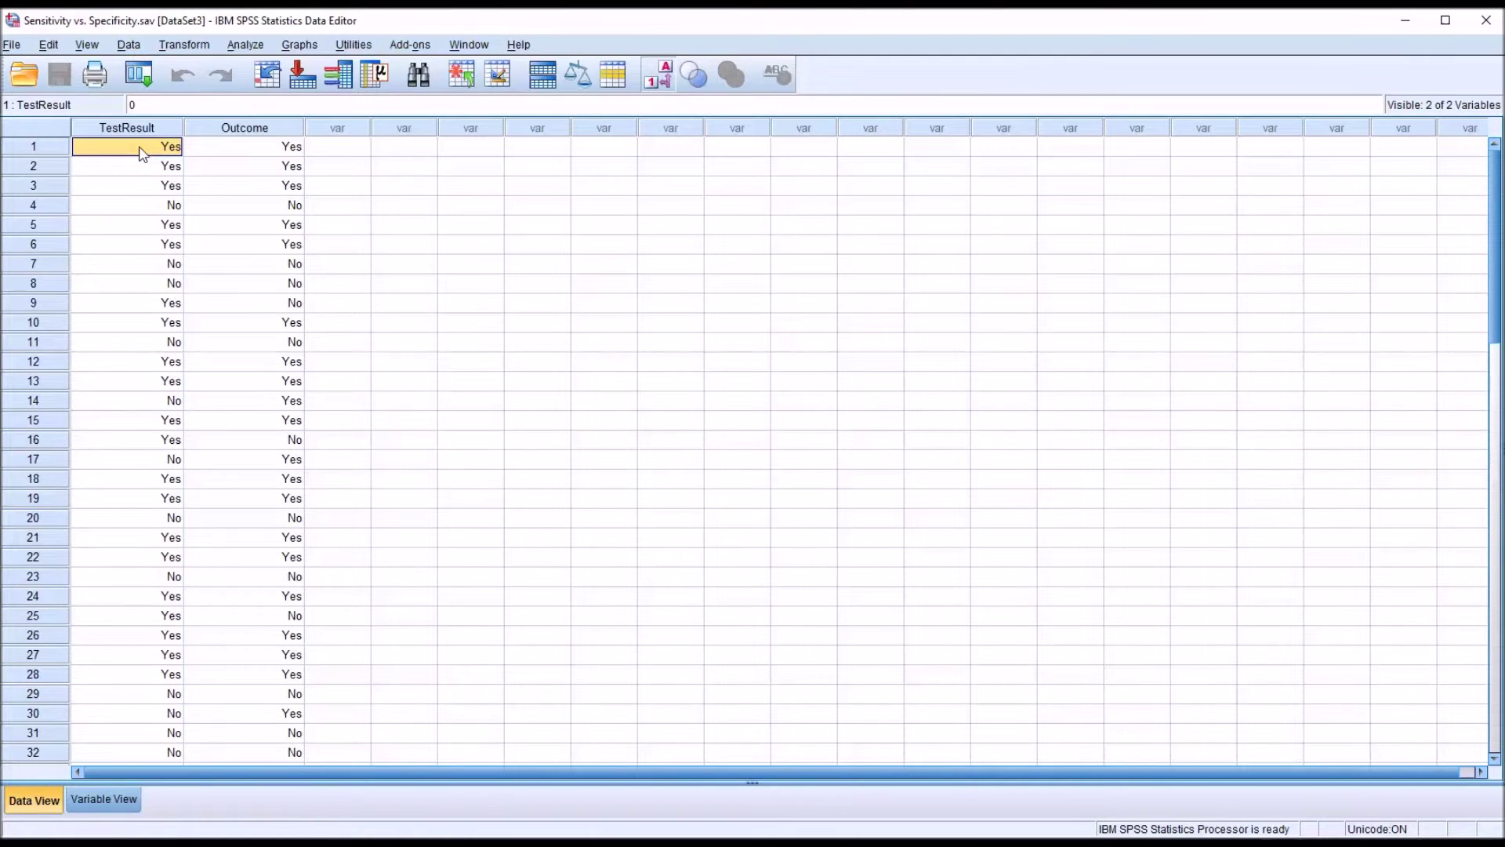
{"action": "left_click", "coordinate": [228, 155]}
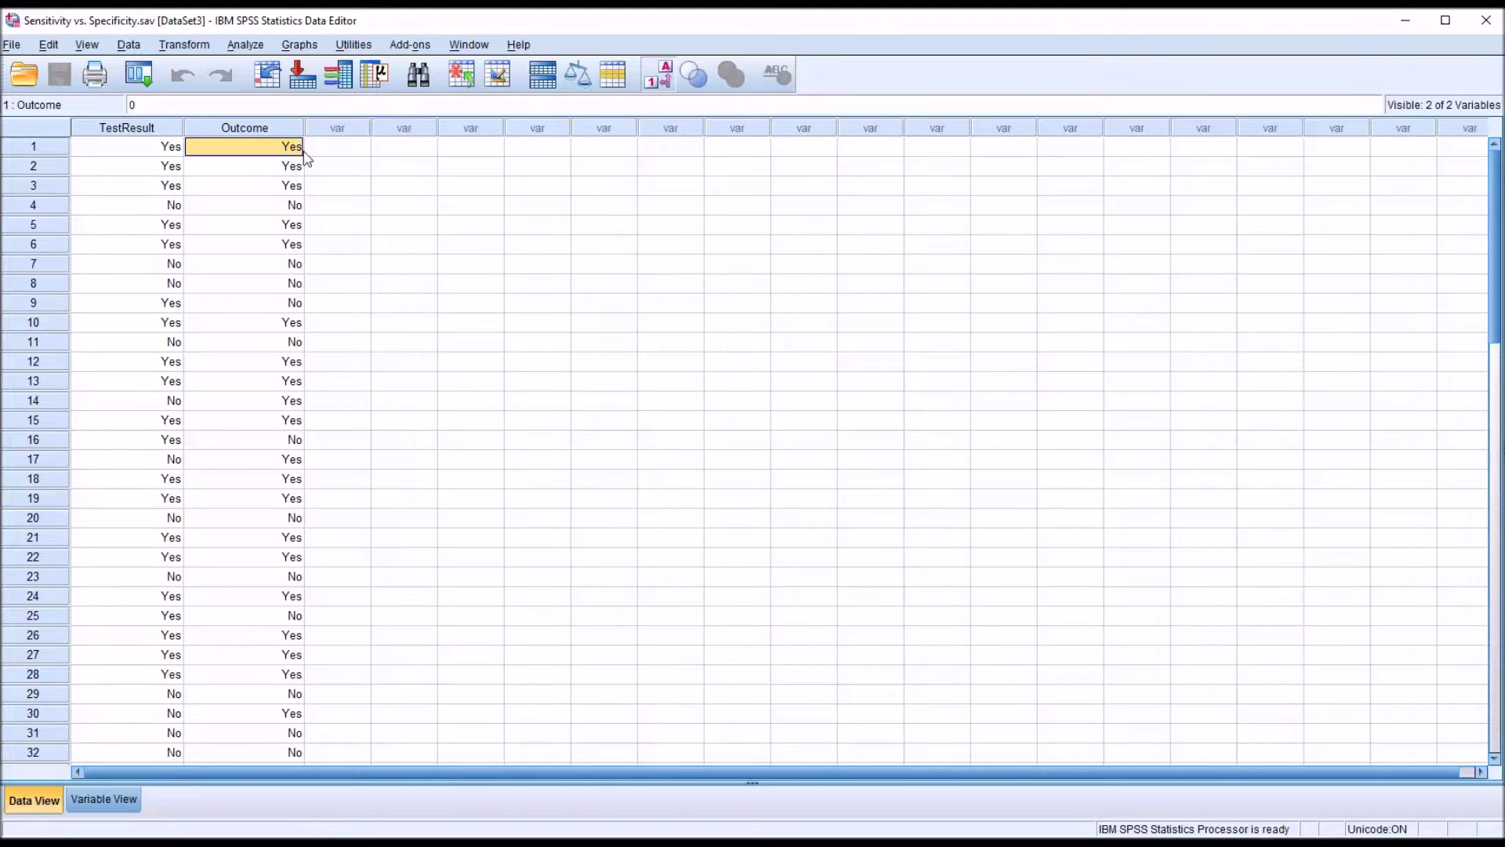
{"action": "left_click", "coordinate": [148, 208]}
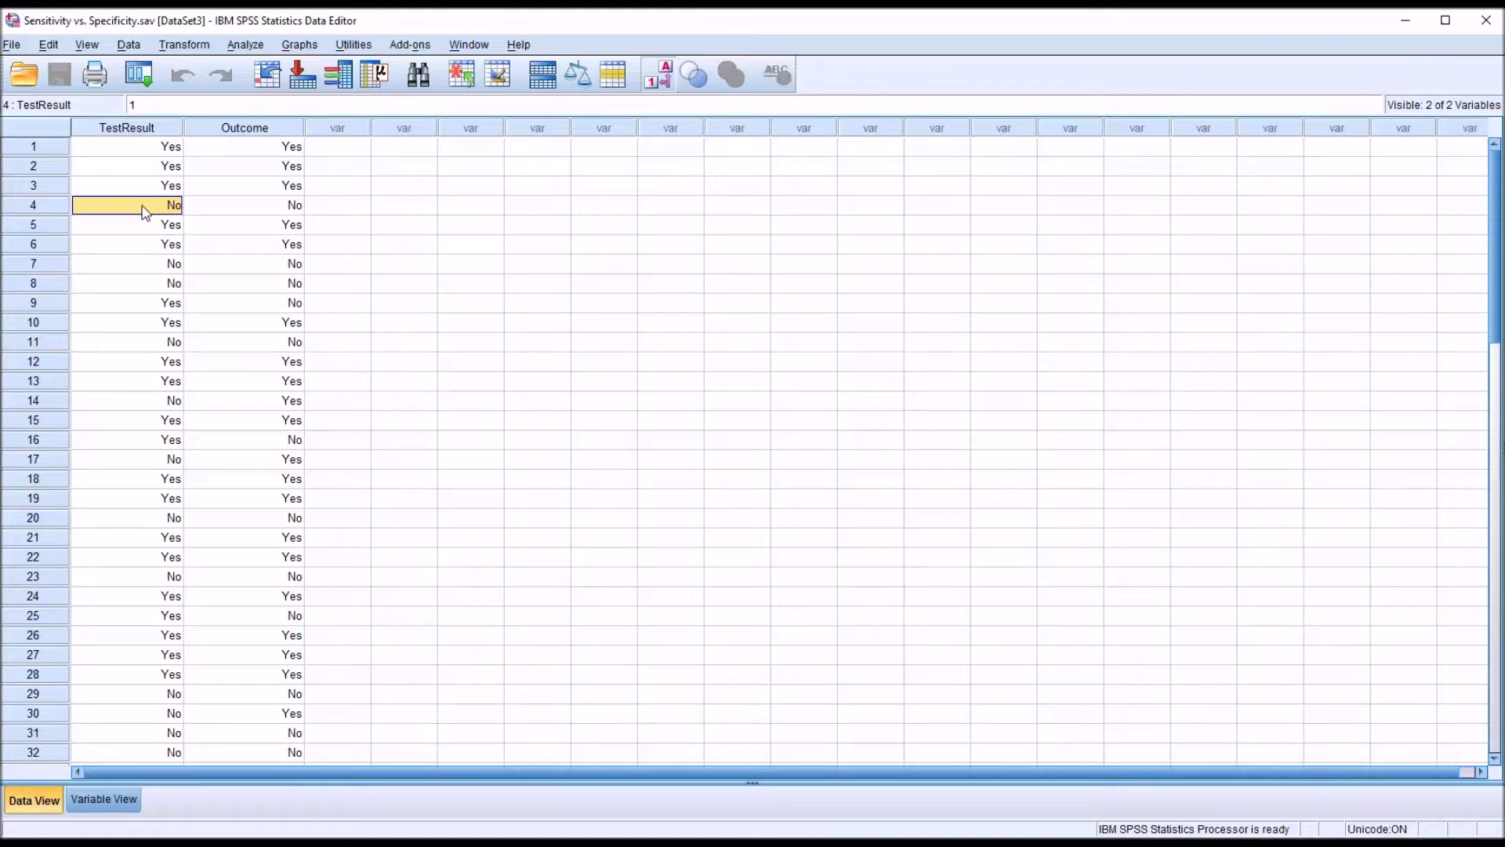
{"action": "left_click", "coordinate": [230, 210]}
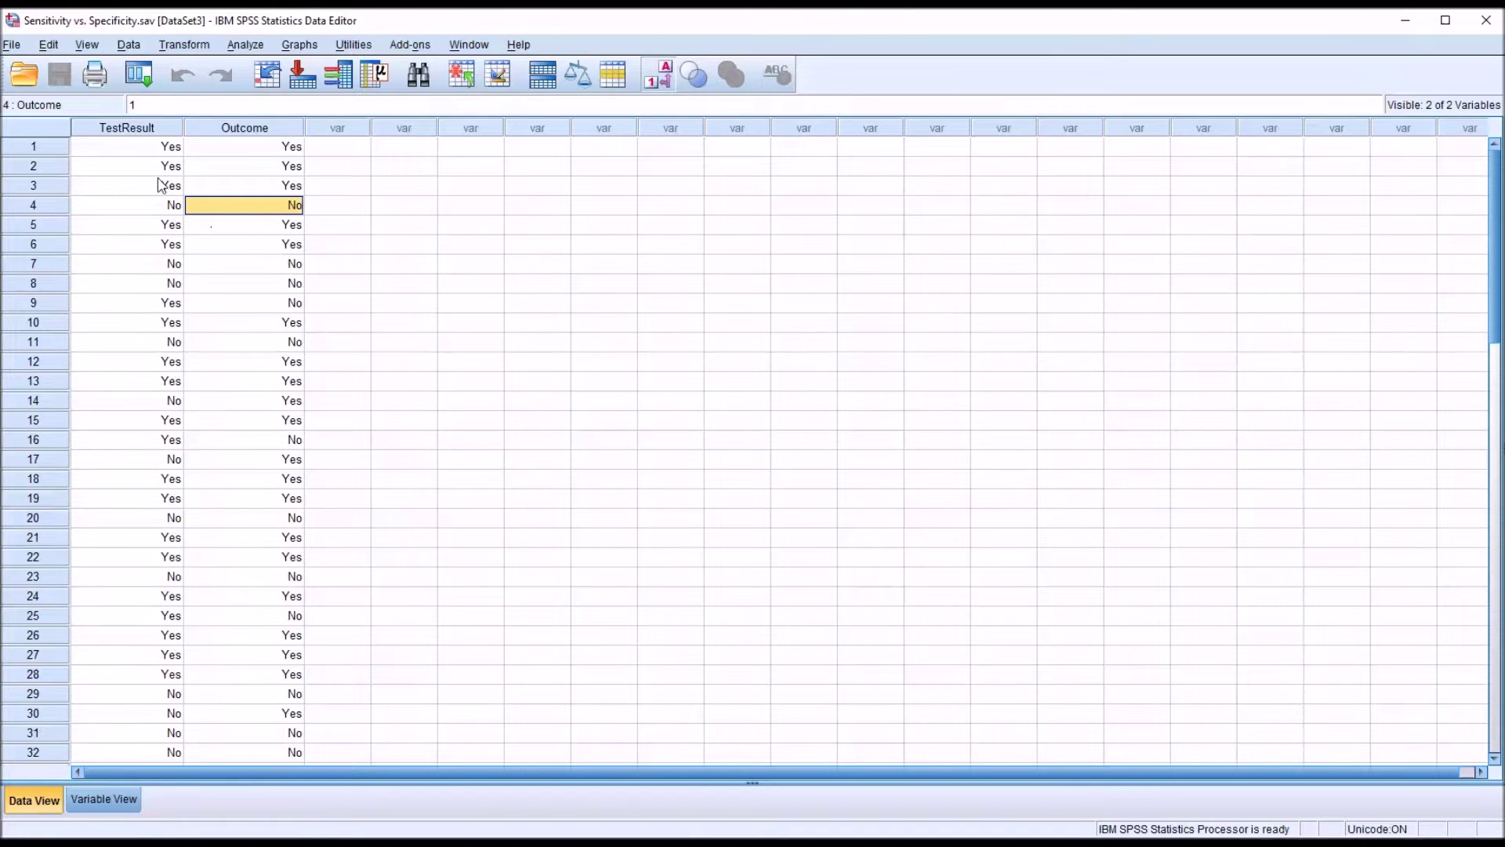
{"action": "left_click", "coordinate": [157, 149]}
{"action": "left_click", "coordinate": [206, 150]}
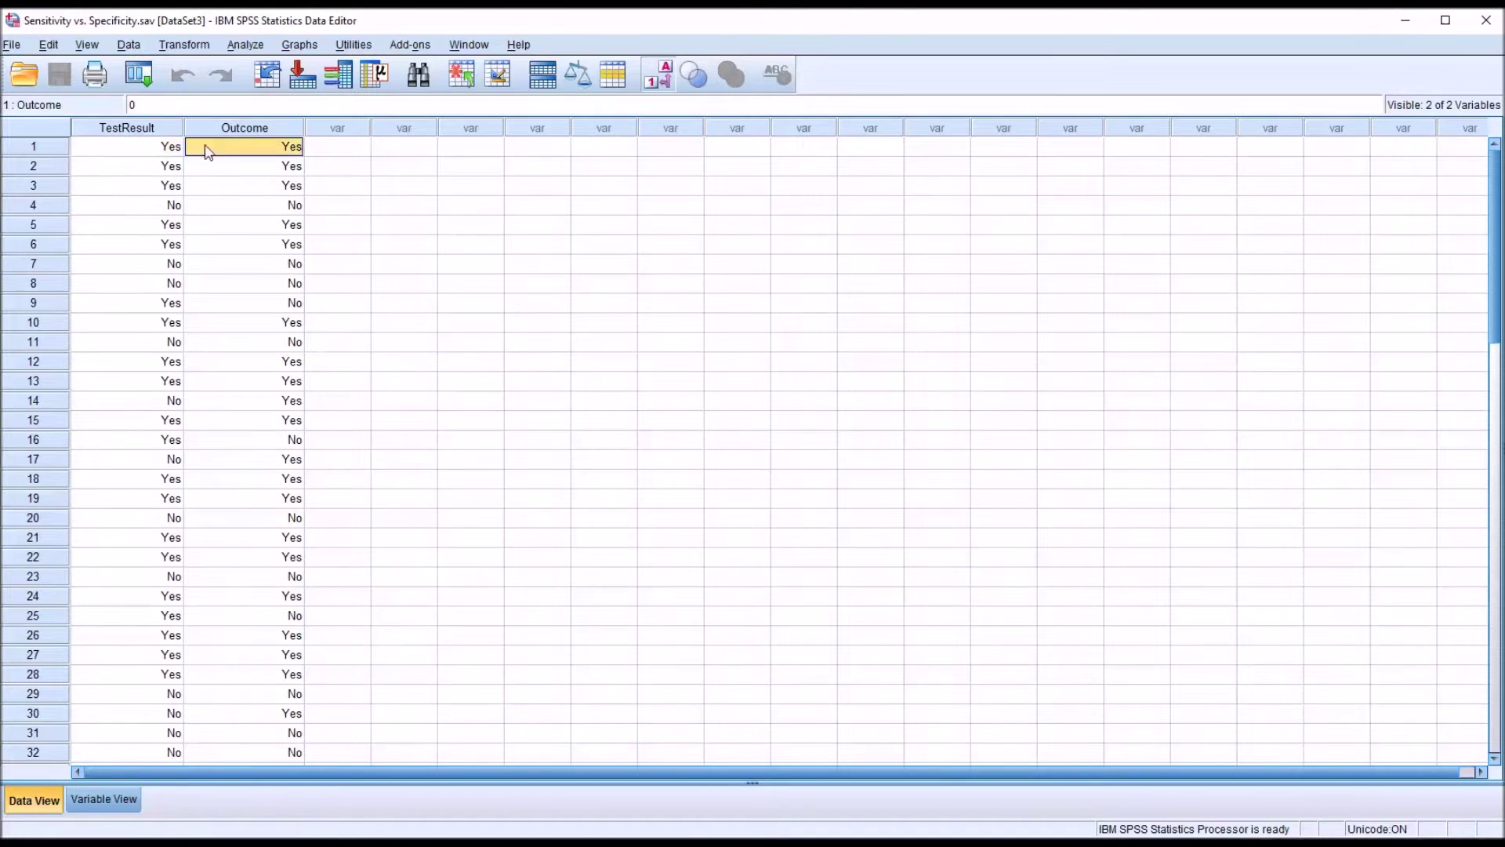
{"action": "left_click", "coordinate": [147, 151]}
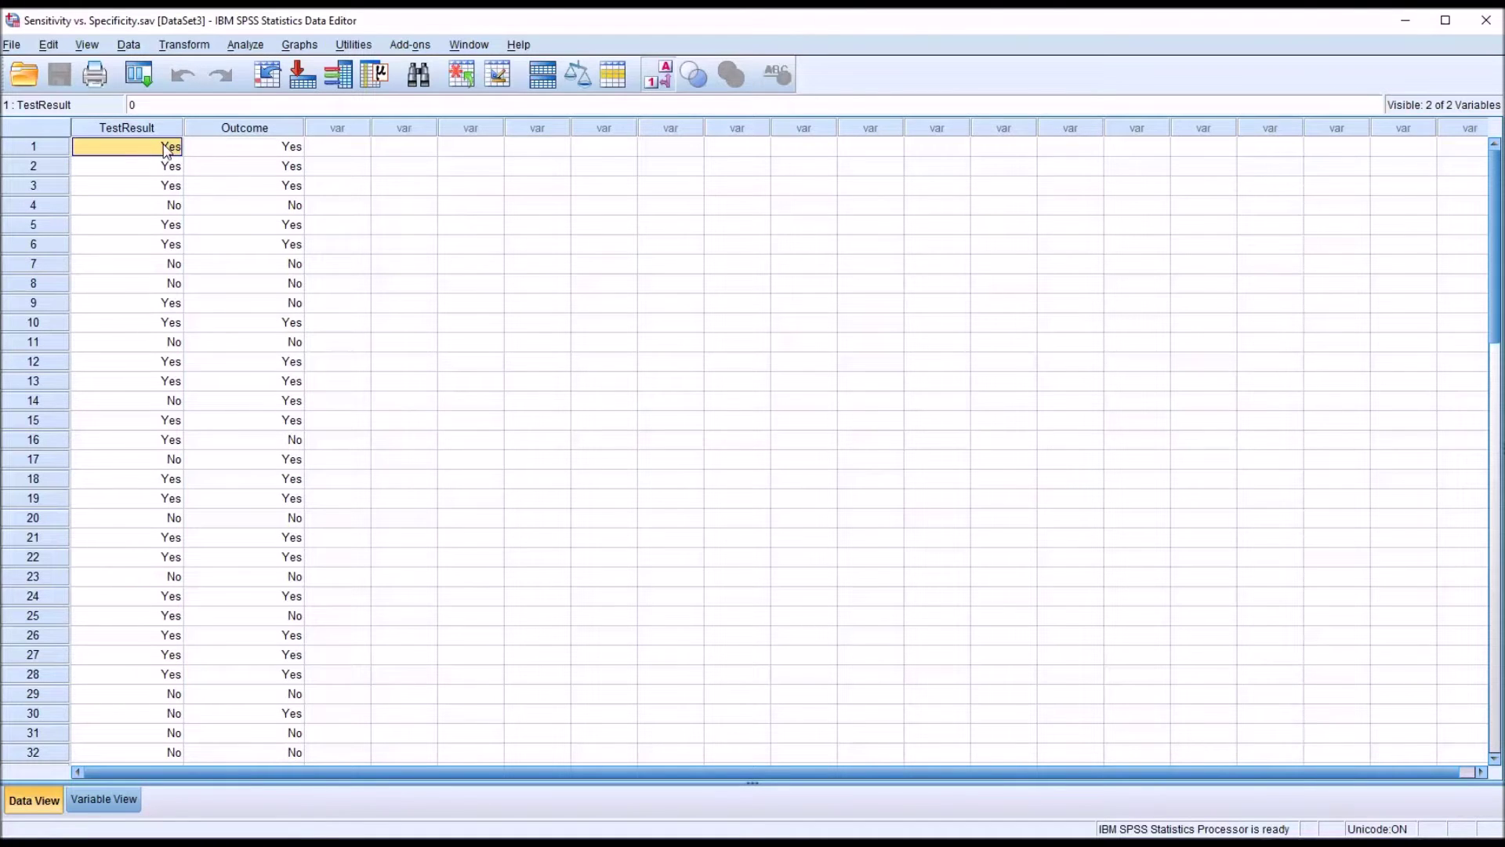
{"action": "left_click", "coordinate": [219, 150]}
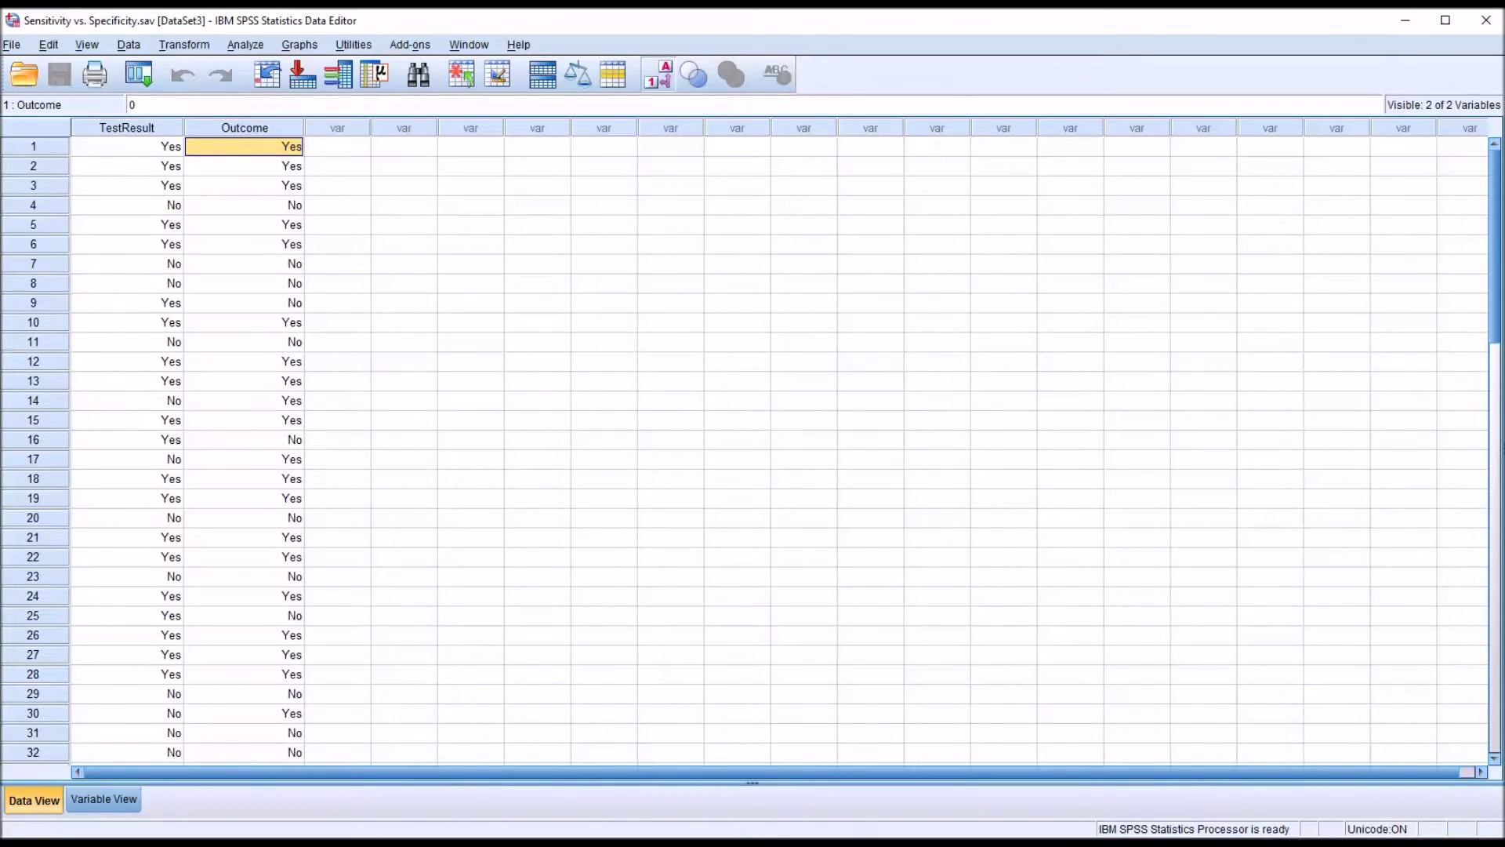
{"action": "left_click", "coordinate": [137, 443]}
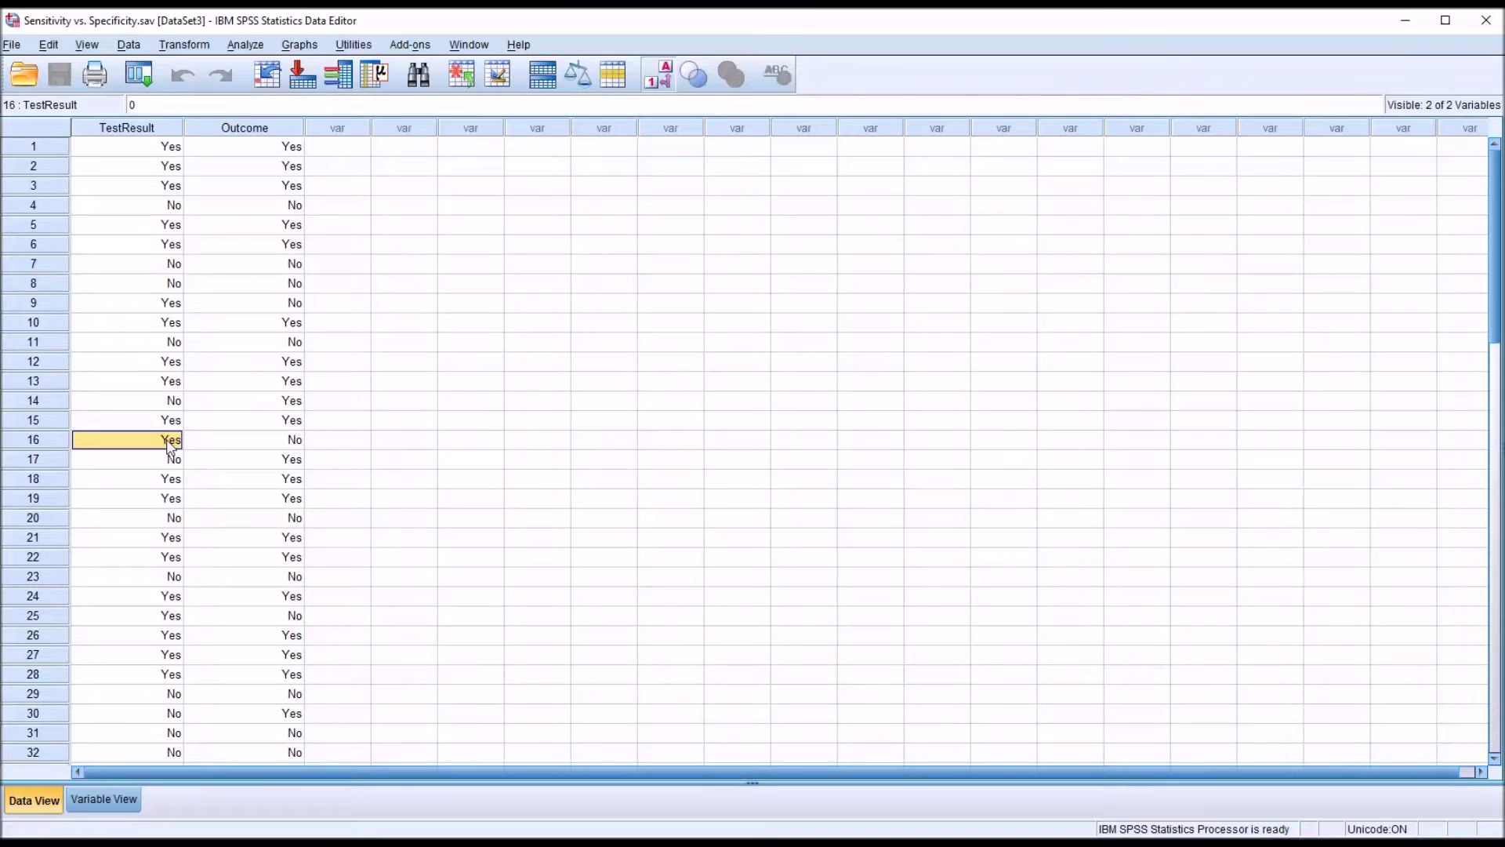
{"action": "left_click", "coordinate": [278, 444]}
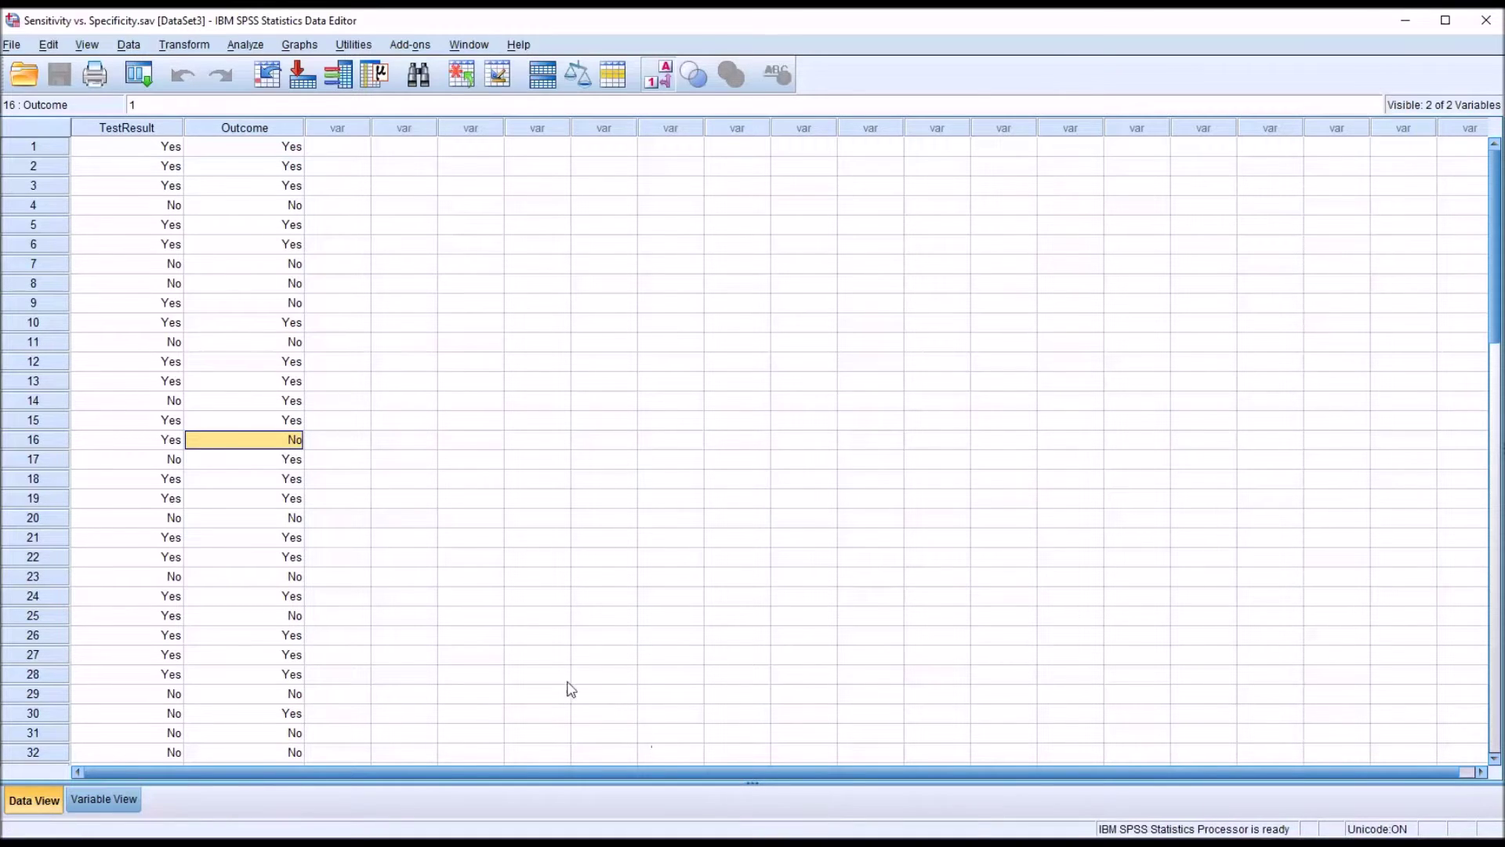
{"action": "left_click", "coordinate": [166, 443]}
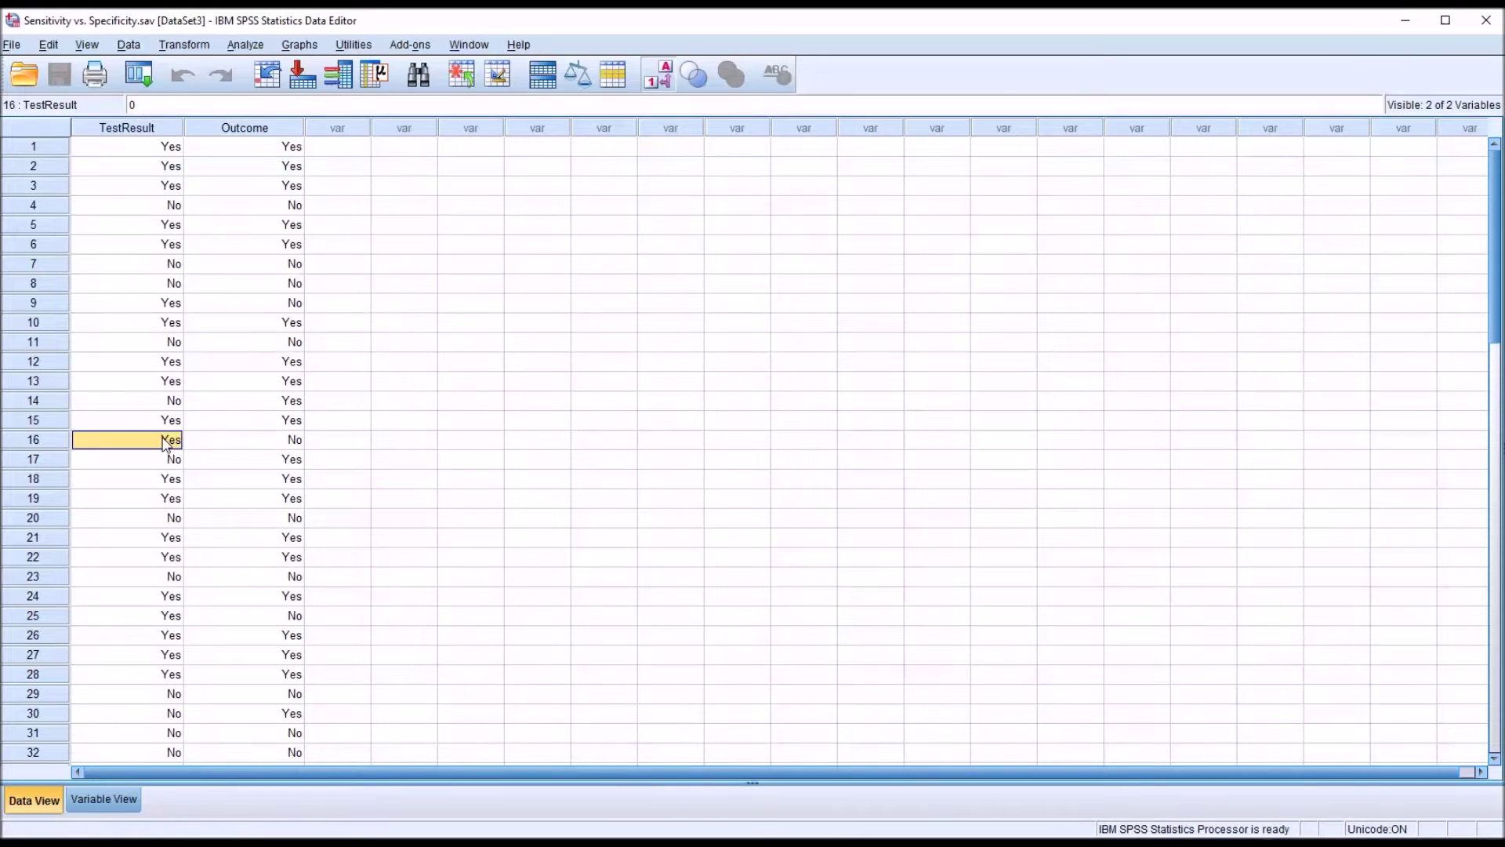
{"action": "left_click", "coordinate": [210, 443]}
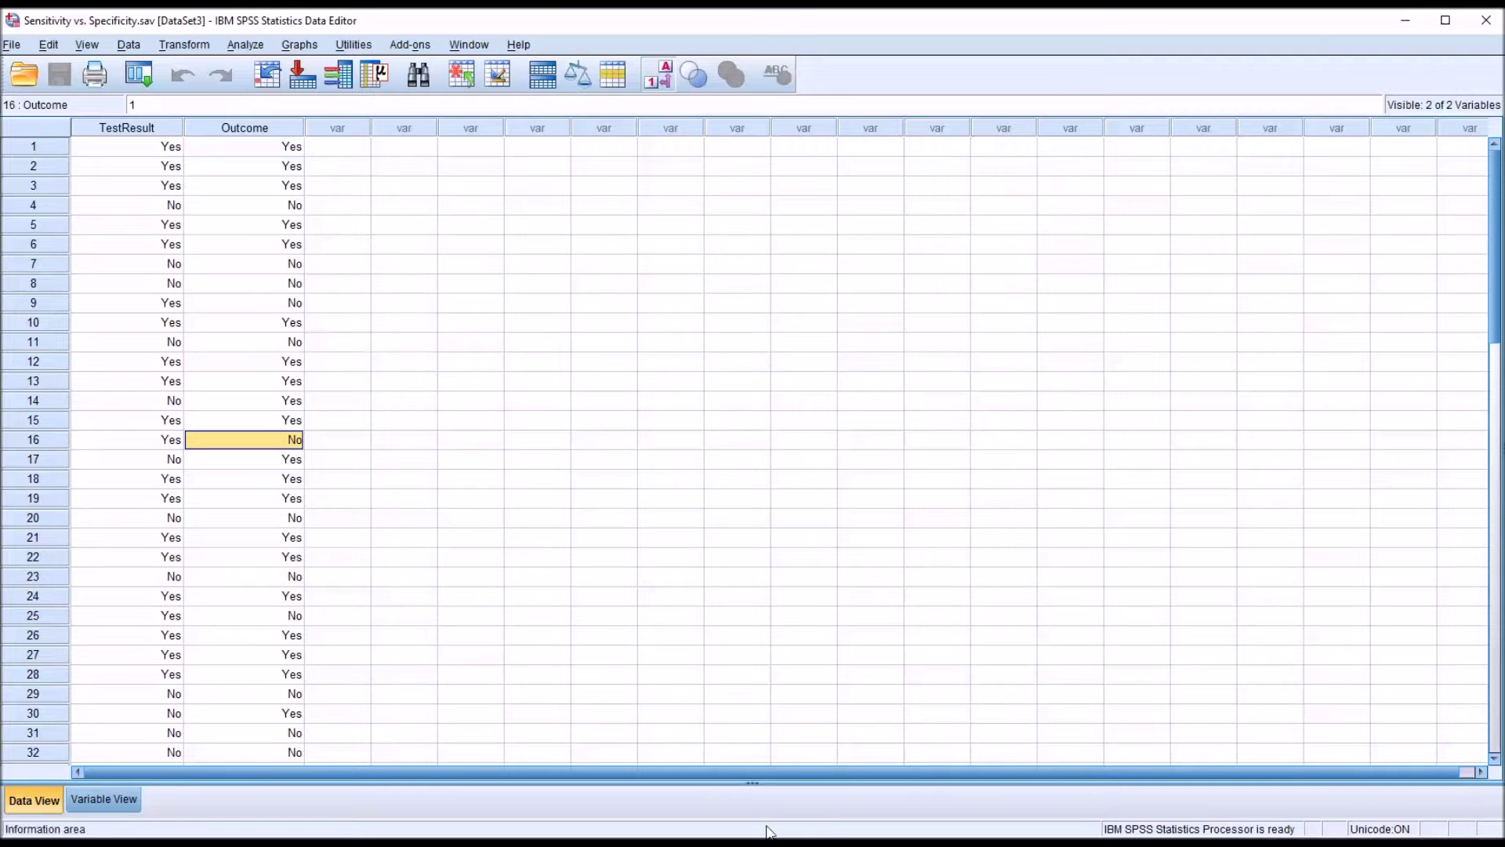
{"action": "left_click", "coordinate": [124, 467]}
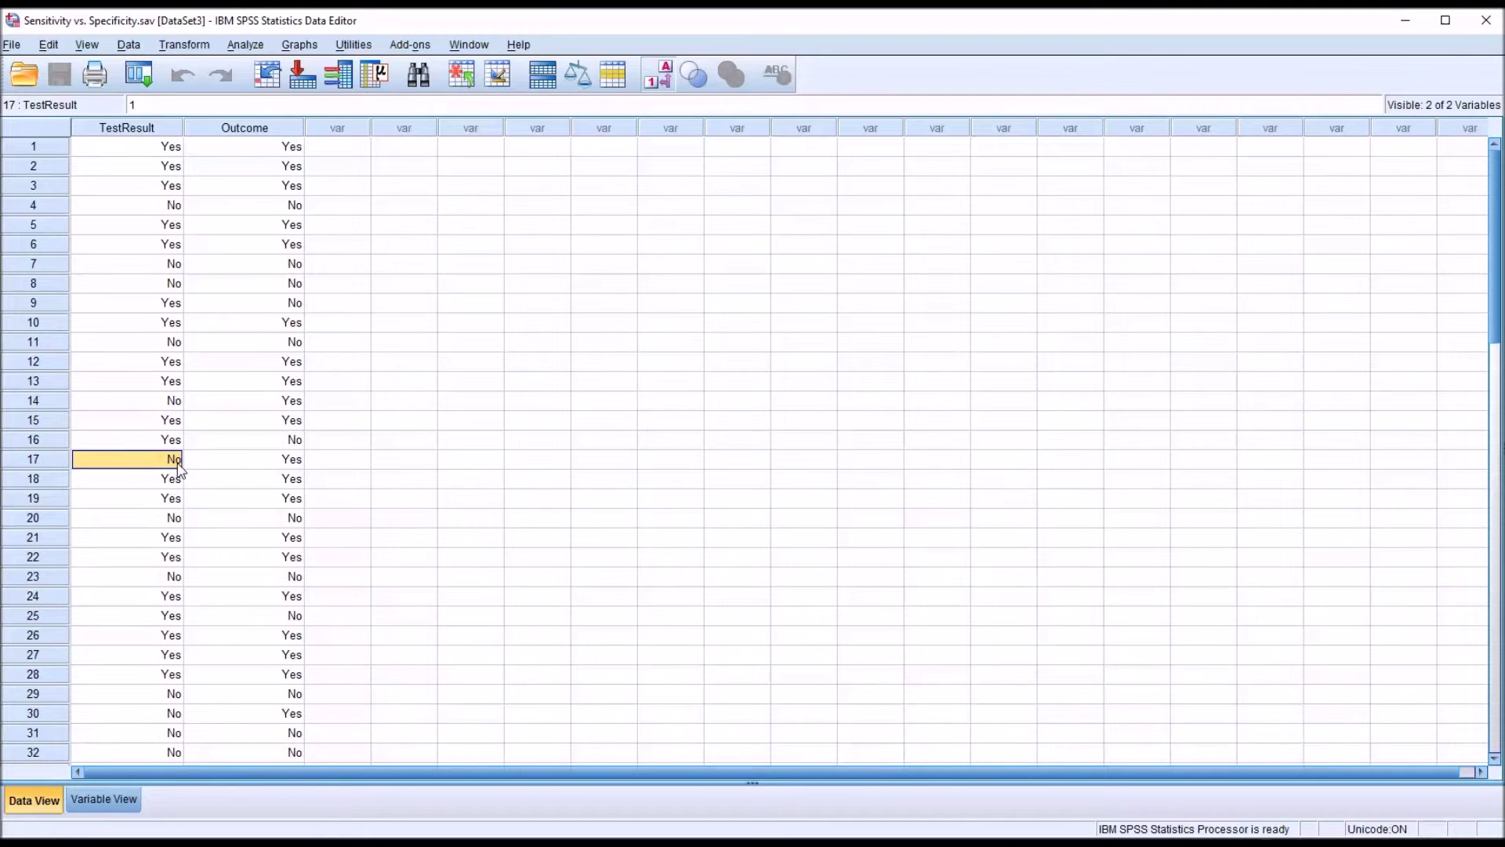
{"action": "left_click", "coordinate": [237, 465]}
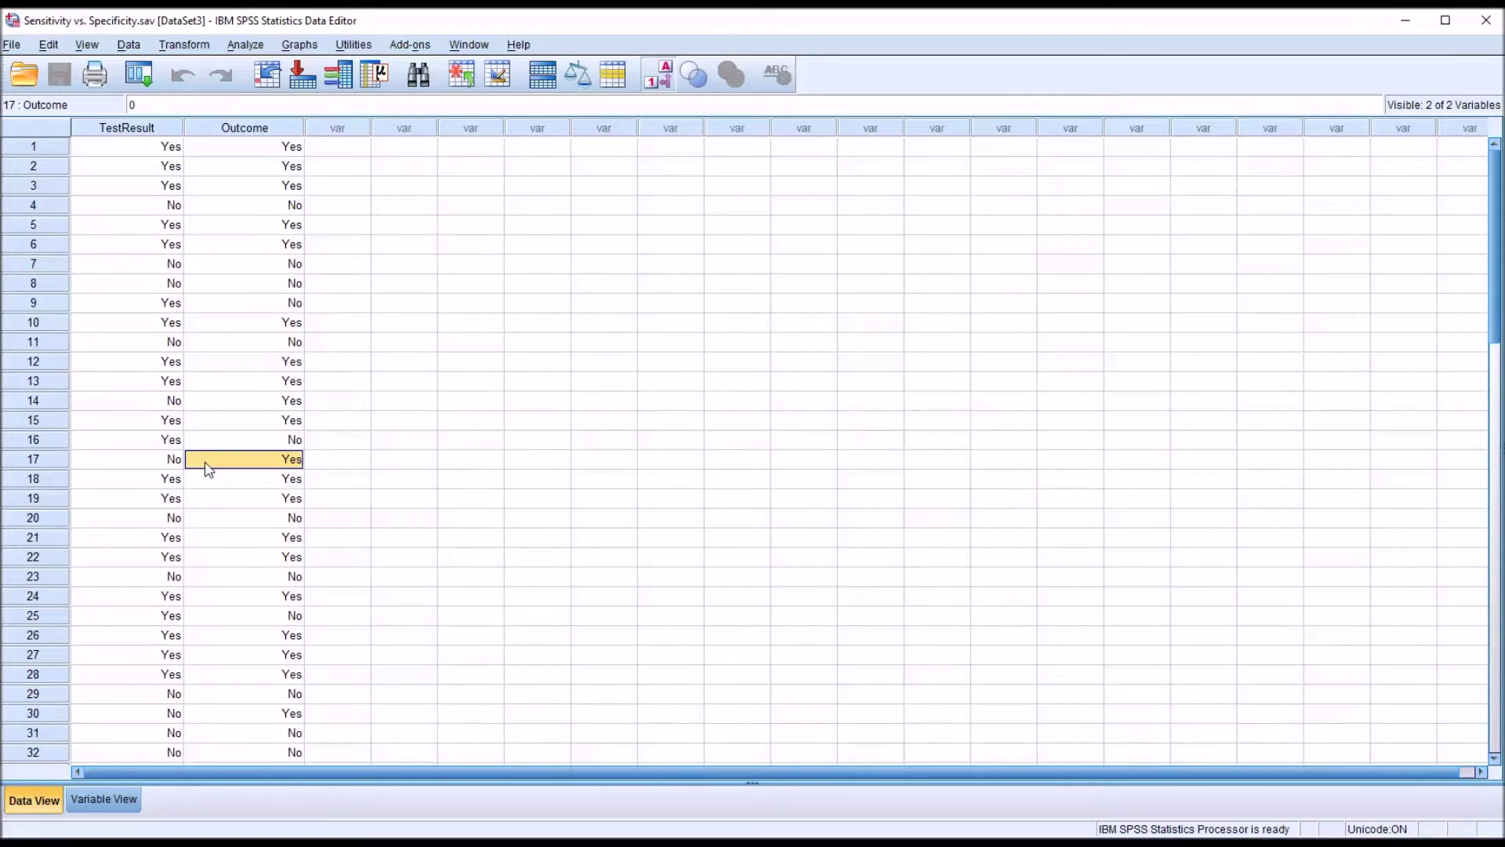
{"action": "left_click", "coordinate": [149, 464]}
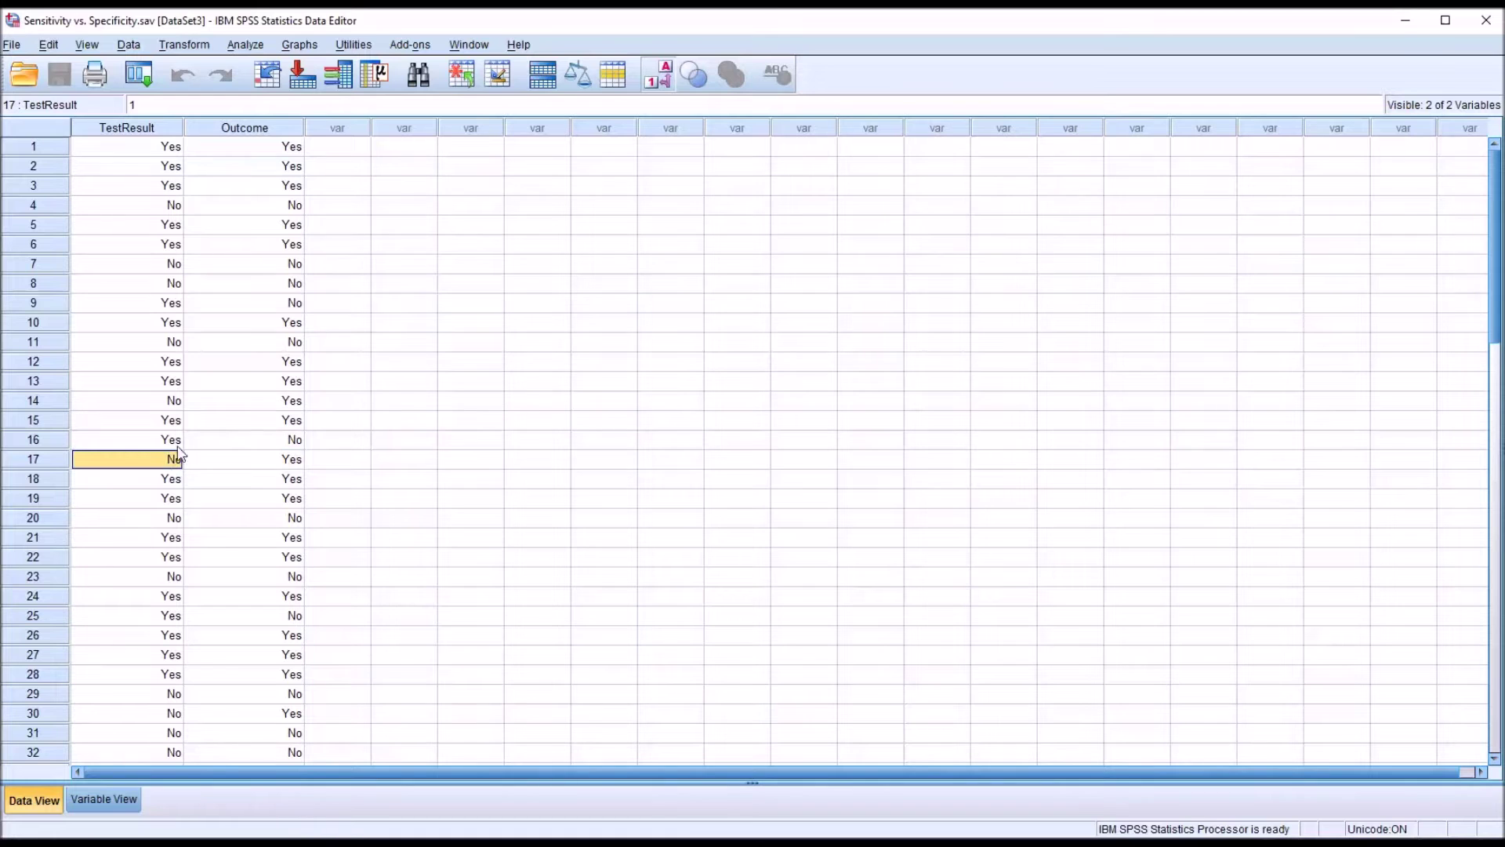
{"action": "left_click", "coordinate": [228, 463]}
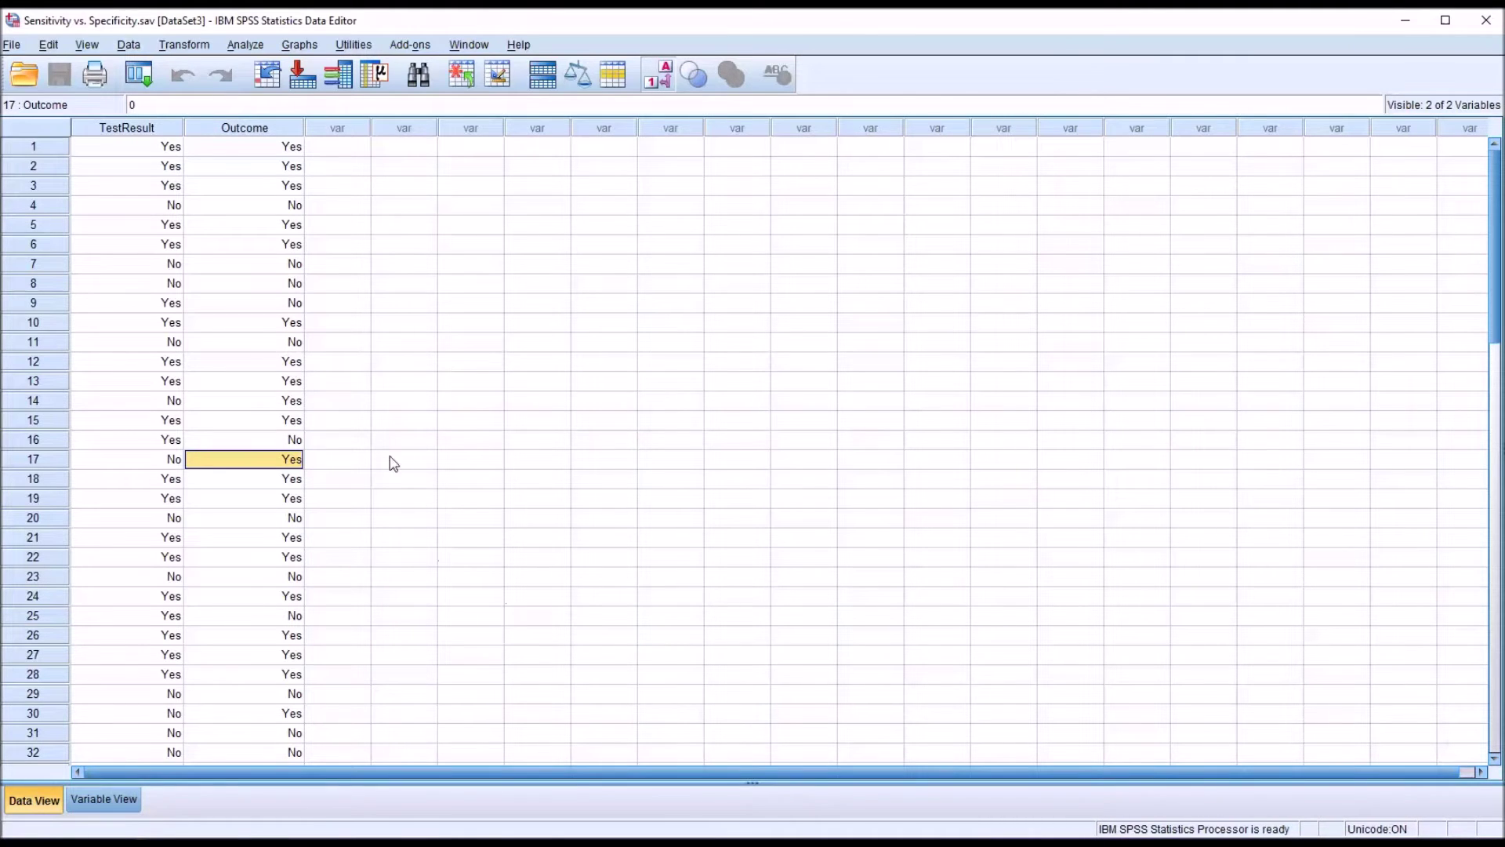
{"action": "left_click", "coordinate": [325, 153]}
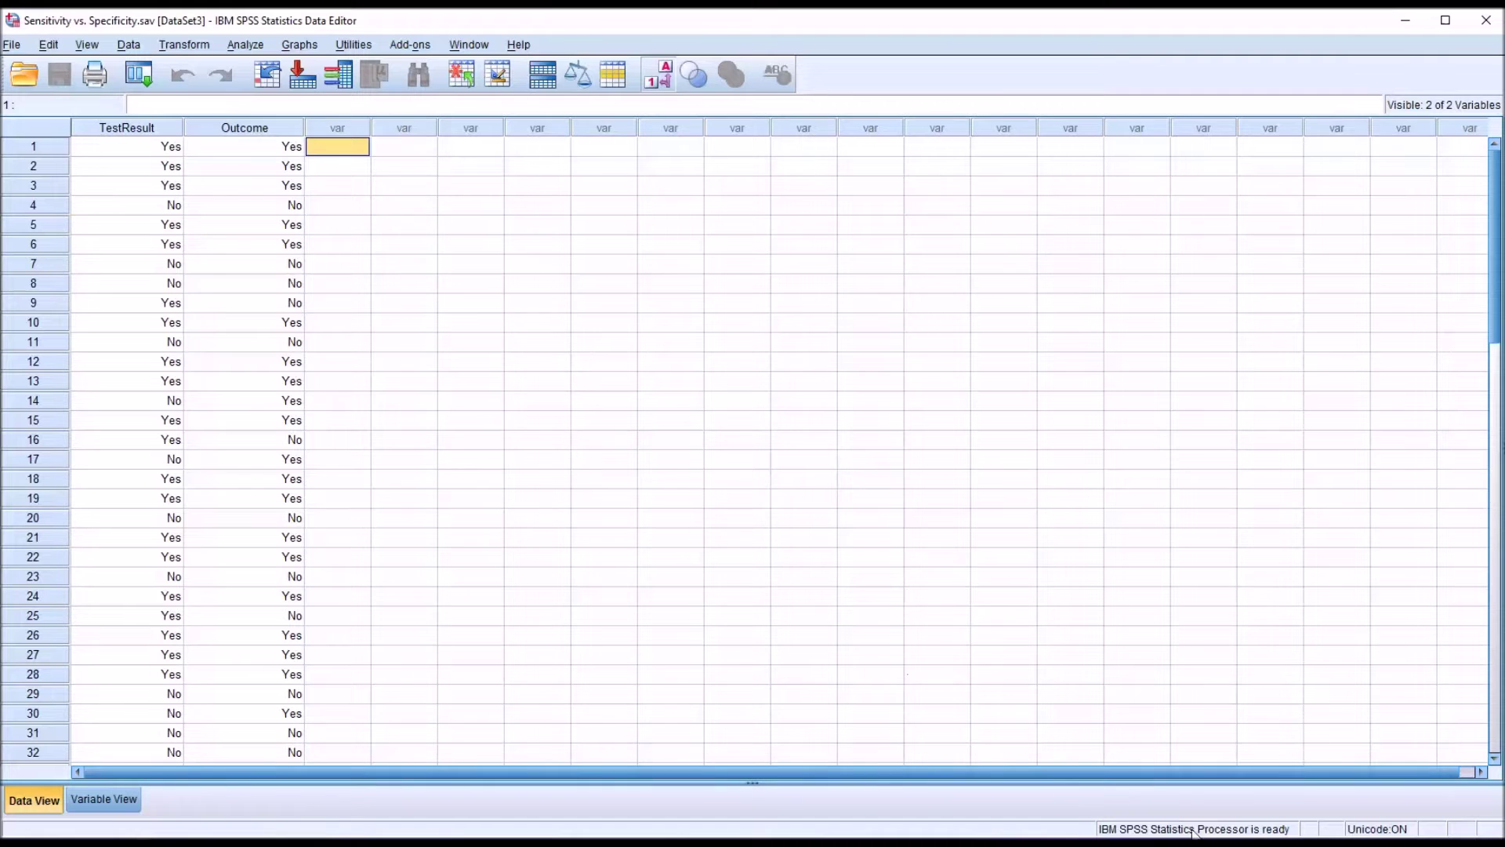
Set up Crosstabs with TestResult in the rows and Outcome in the columns.
{"action": "left_click", "coordinate": [246, 48]}
{"action": "mouse_move", "coordinate": [271, 93]}
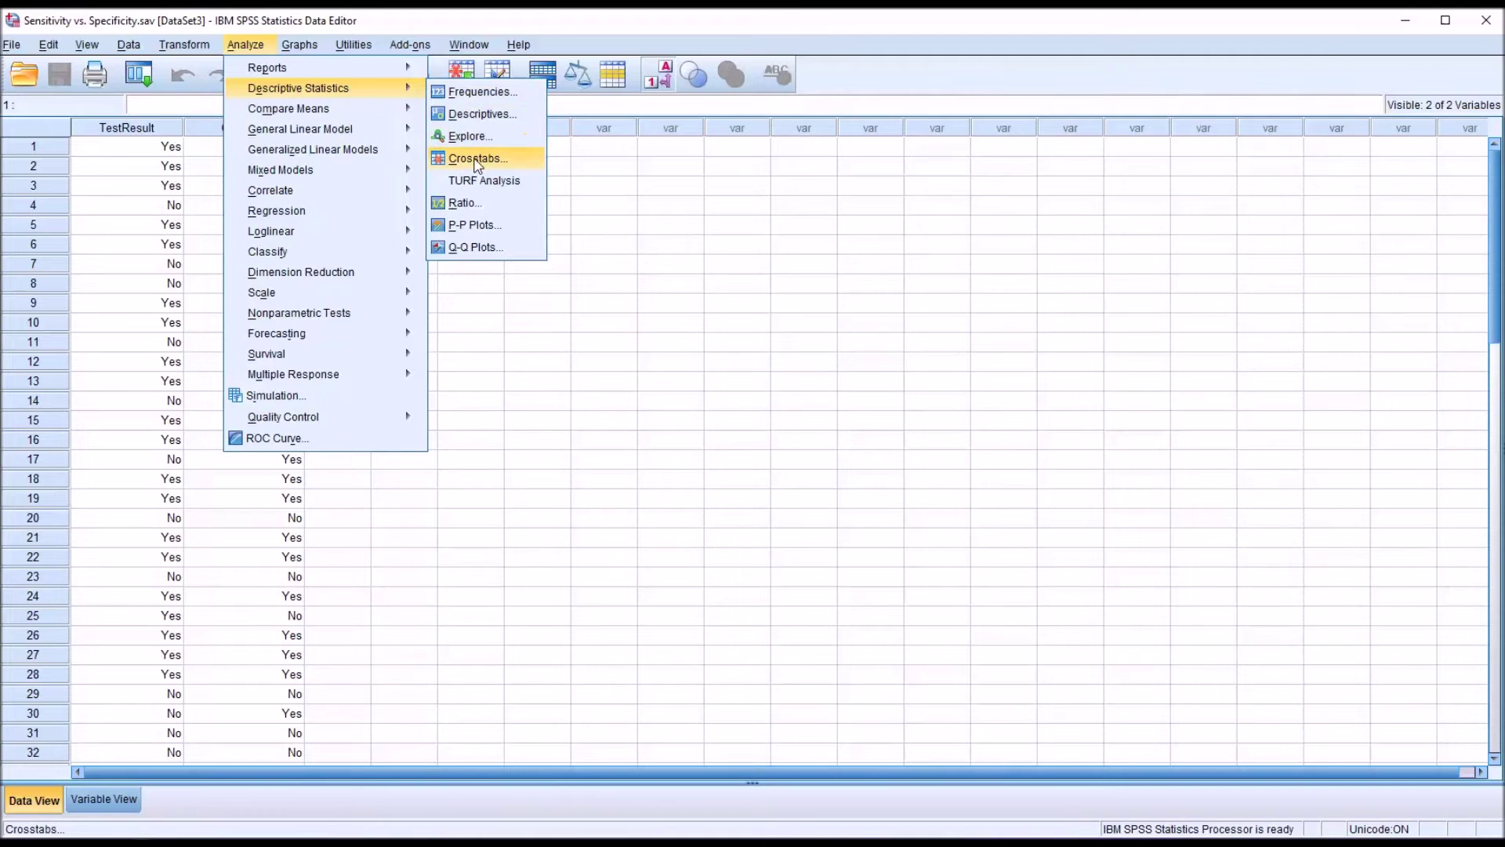
{"action": "left_click", "coordinate": [475, 160]}
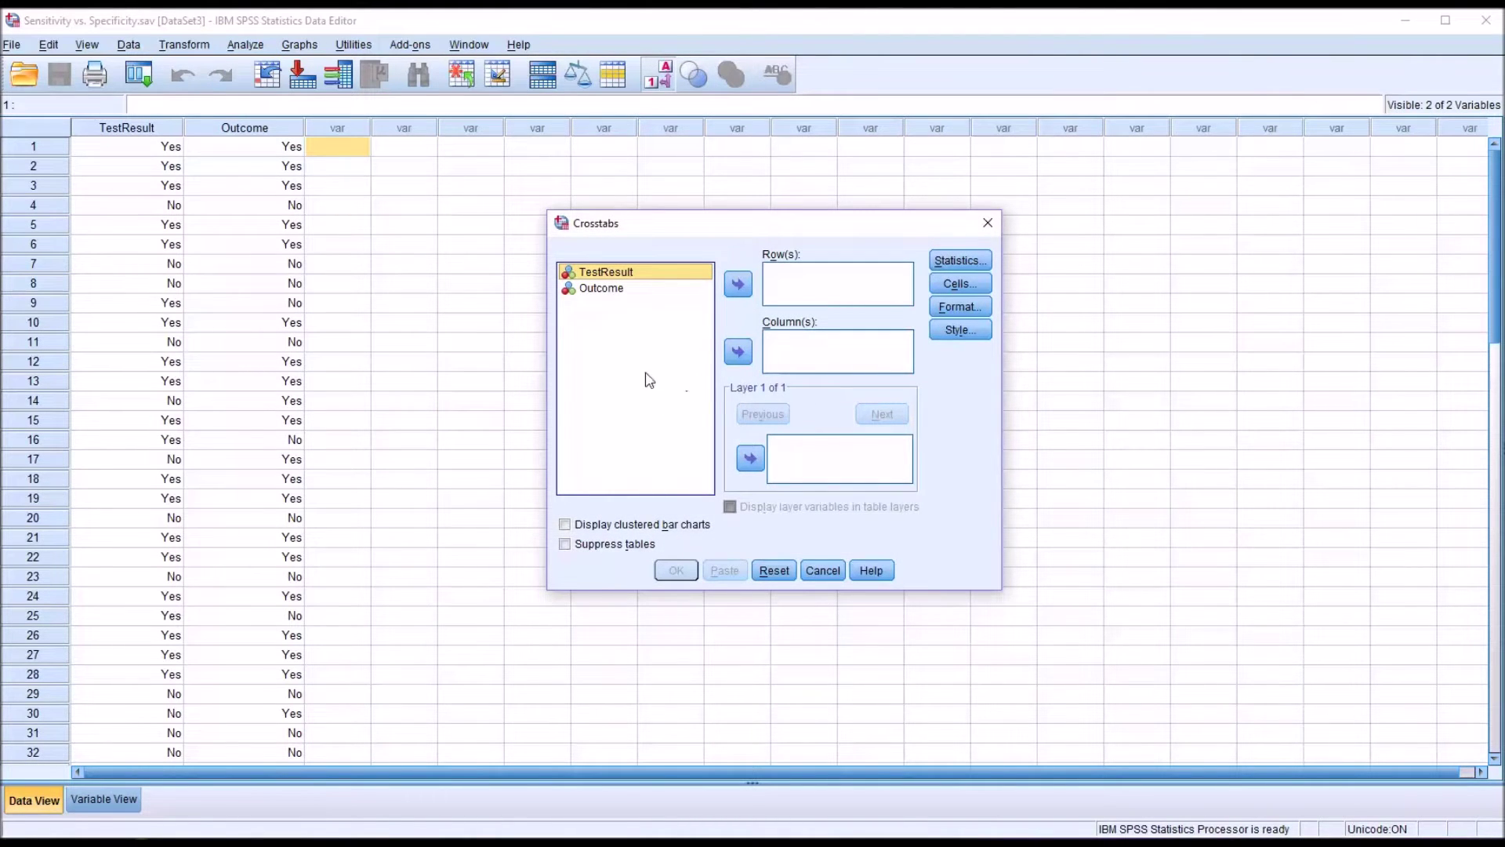
{"action": "left_click_drag", "start_coordinate": [622, 276], "coordinate": [780, 287]}
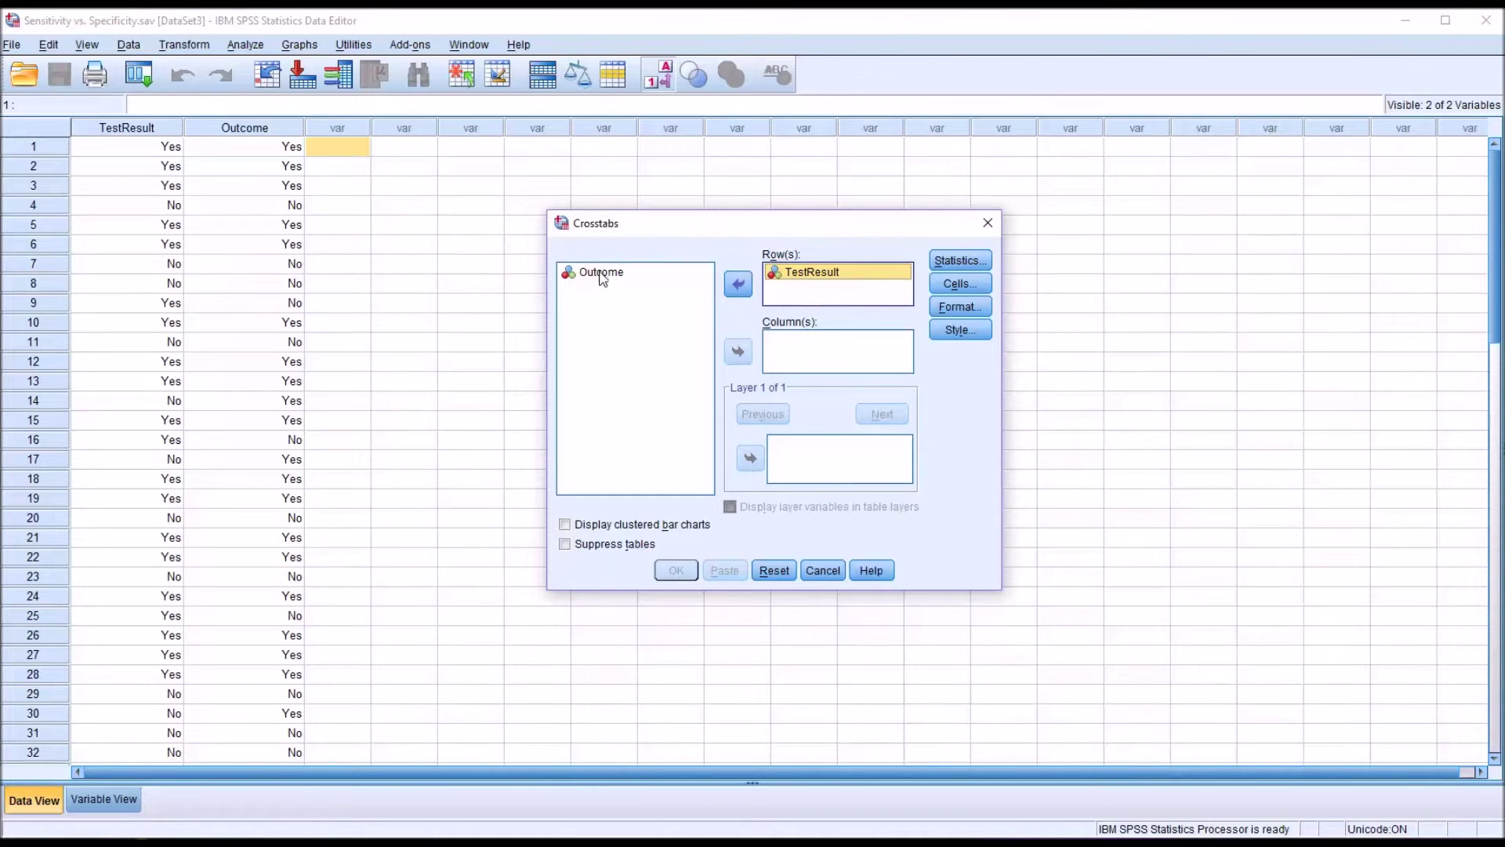
{"action": "left_click_drag", "start_coordinate": [600, 274], "coordinate": [794, 353]}
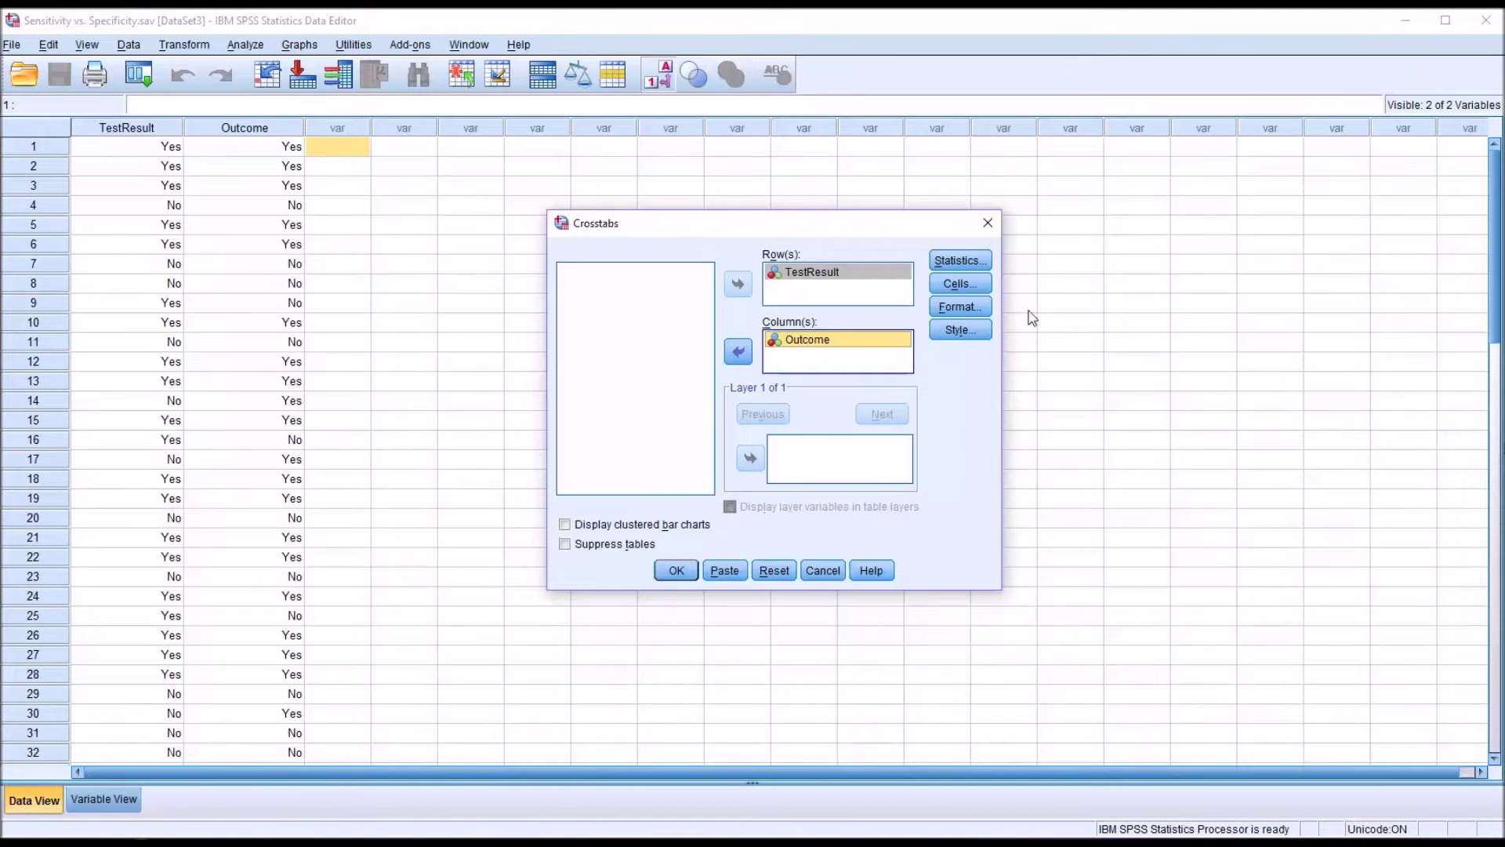
Add column percentages to the crosstab cells and run the analysis.
{"action": "left_click", "coordinate": [979, 284]}
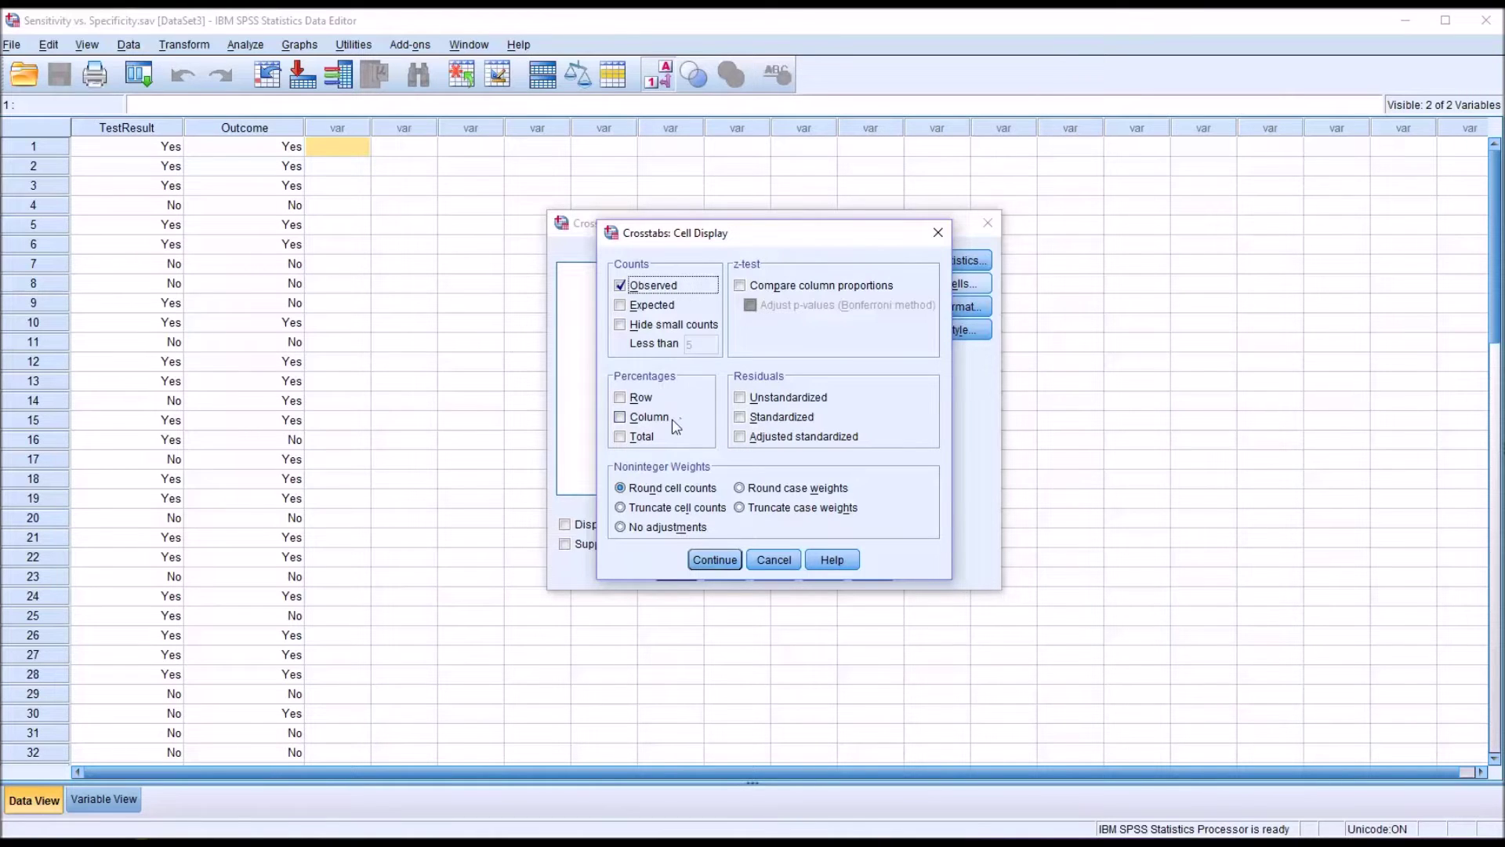
{"action": "left_click", "coordinate": [622, 418]}
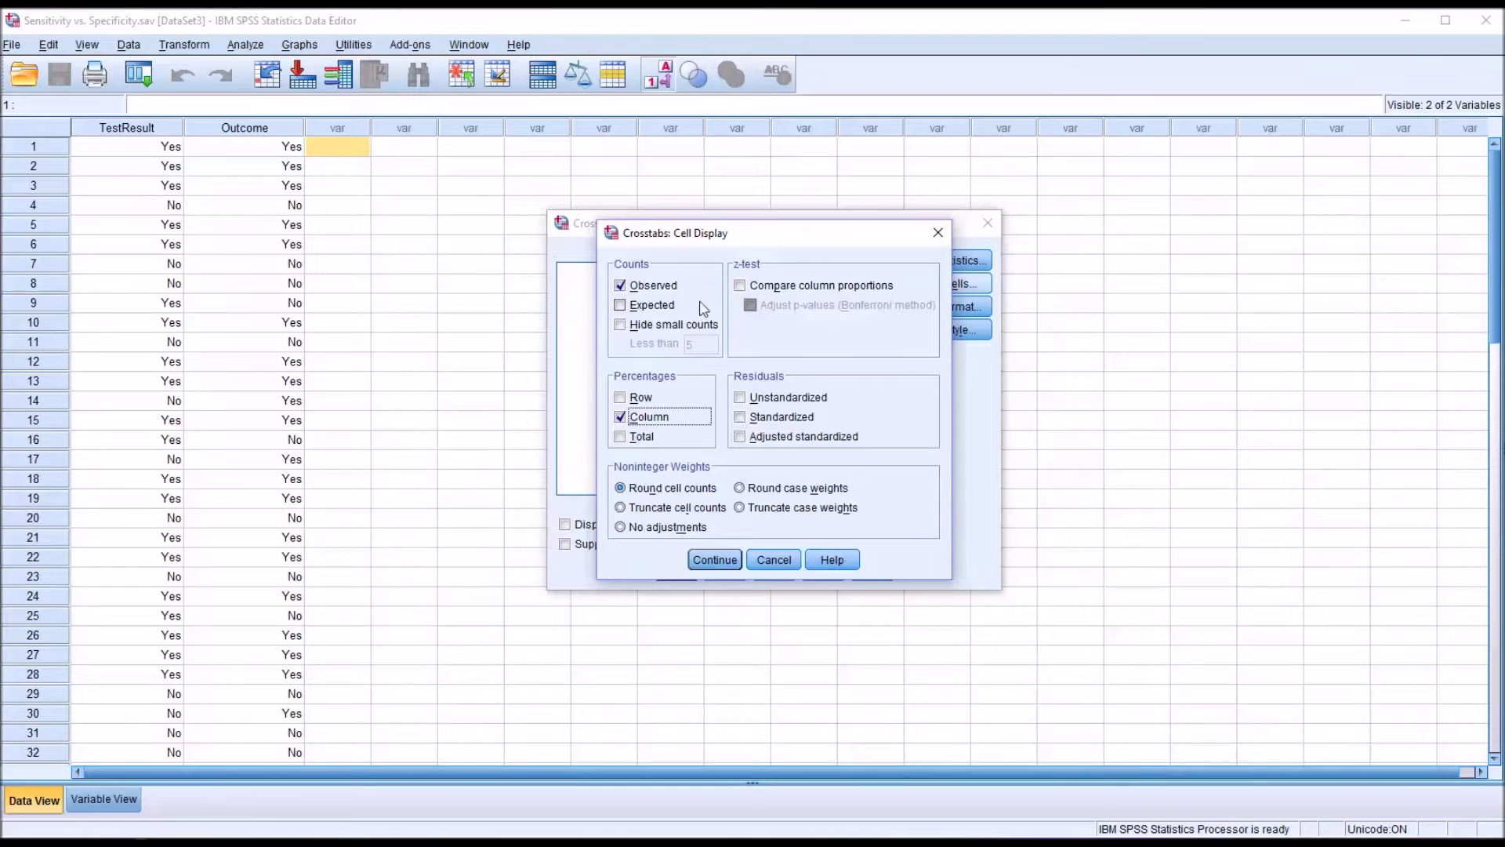
{"action": "left_click_drag", "start_coordinate": [765, 242], "coordinate": [356, 252]}
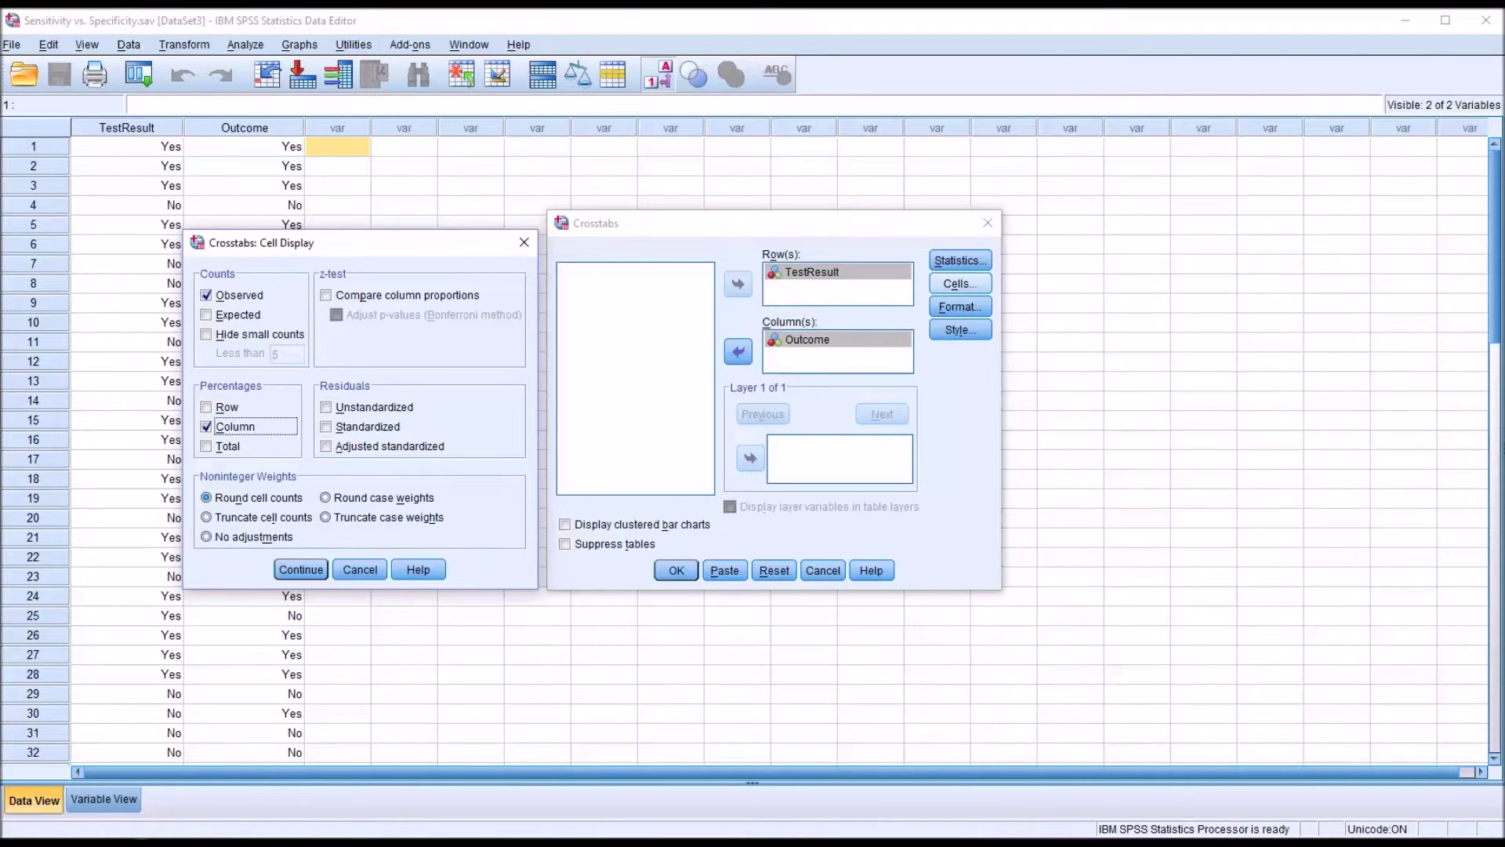
{"action": "left_click", "coordinate": [302, 570]}
{"action": "left_click", "coordinate": [674, 570]}
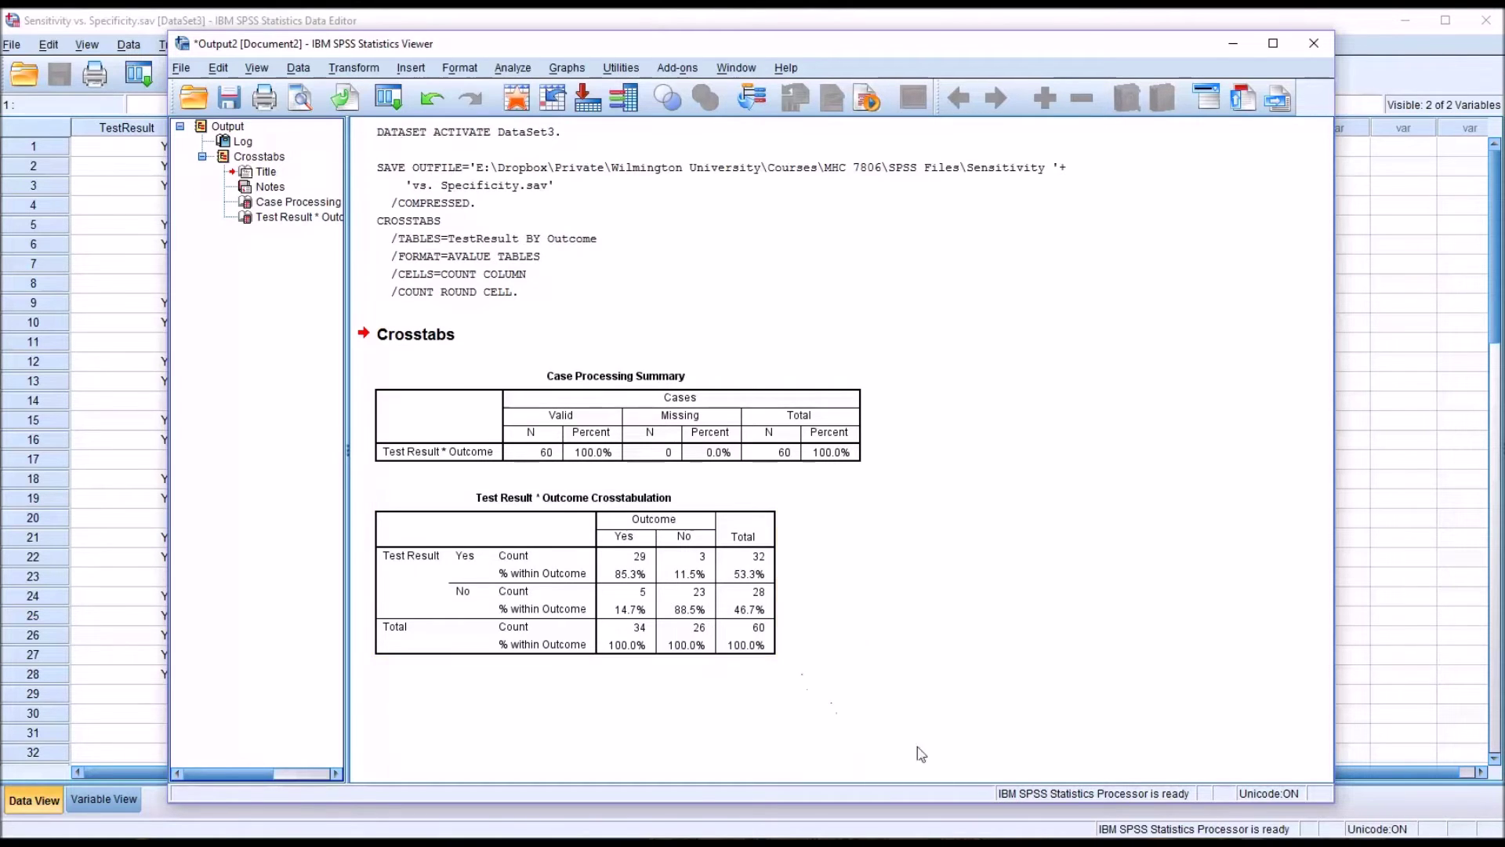
Activate the Test Result * Outcome crosstab in the Viewer, then go to the Excel workbook.
{"action": "left_click", "coordinate": [609, 600]}
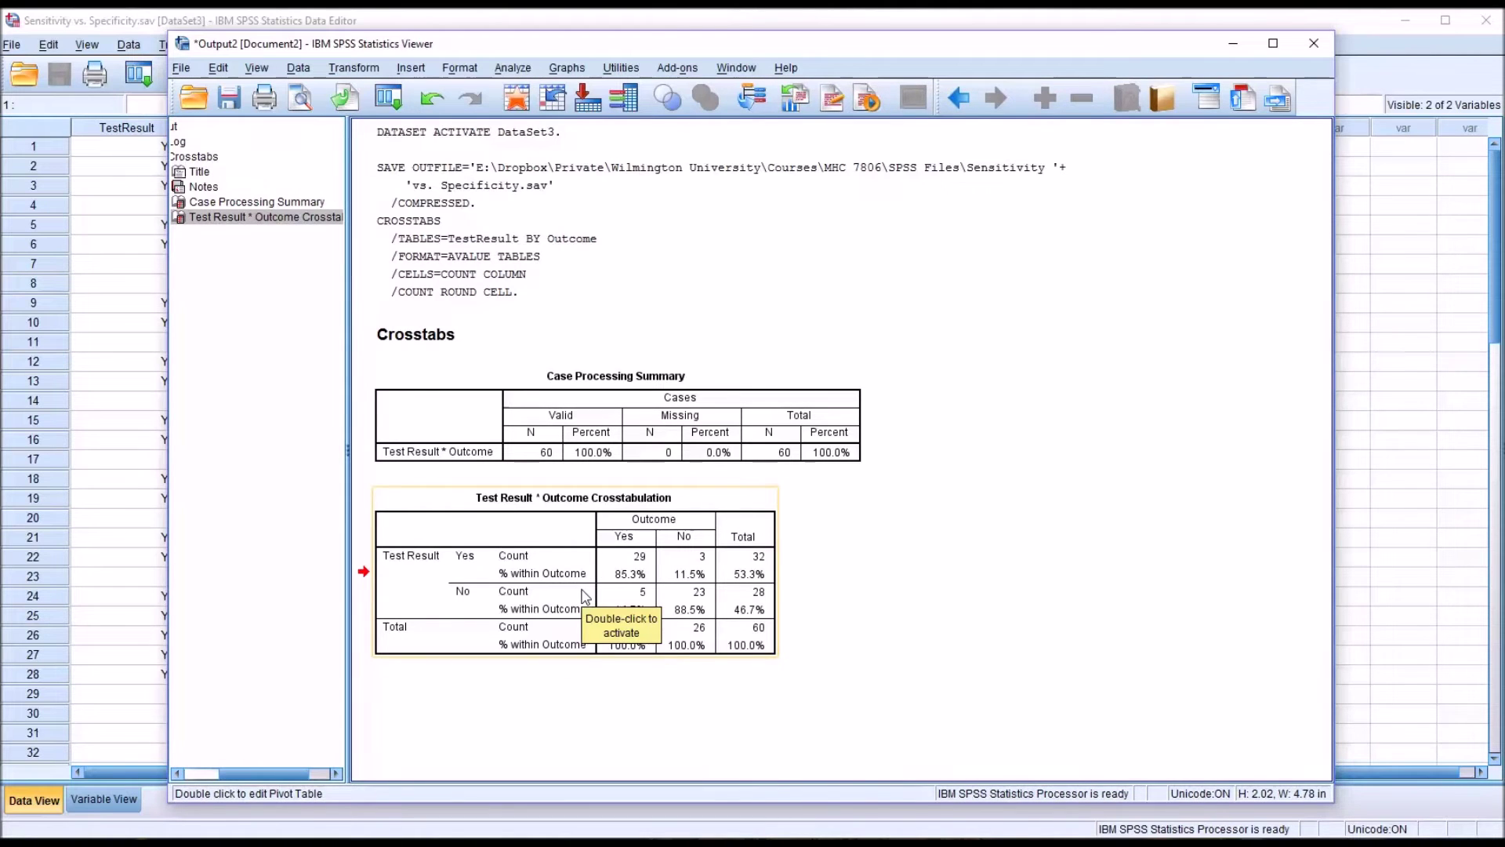
{"action": "double_click", "coordinate": [584, 596]}
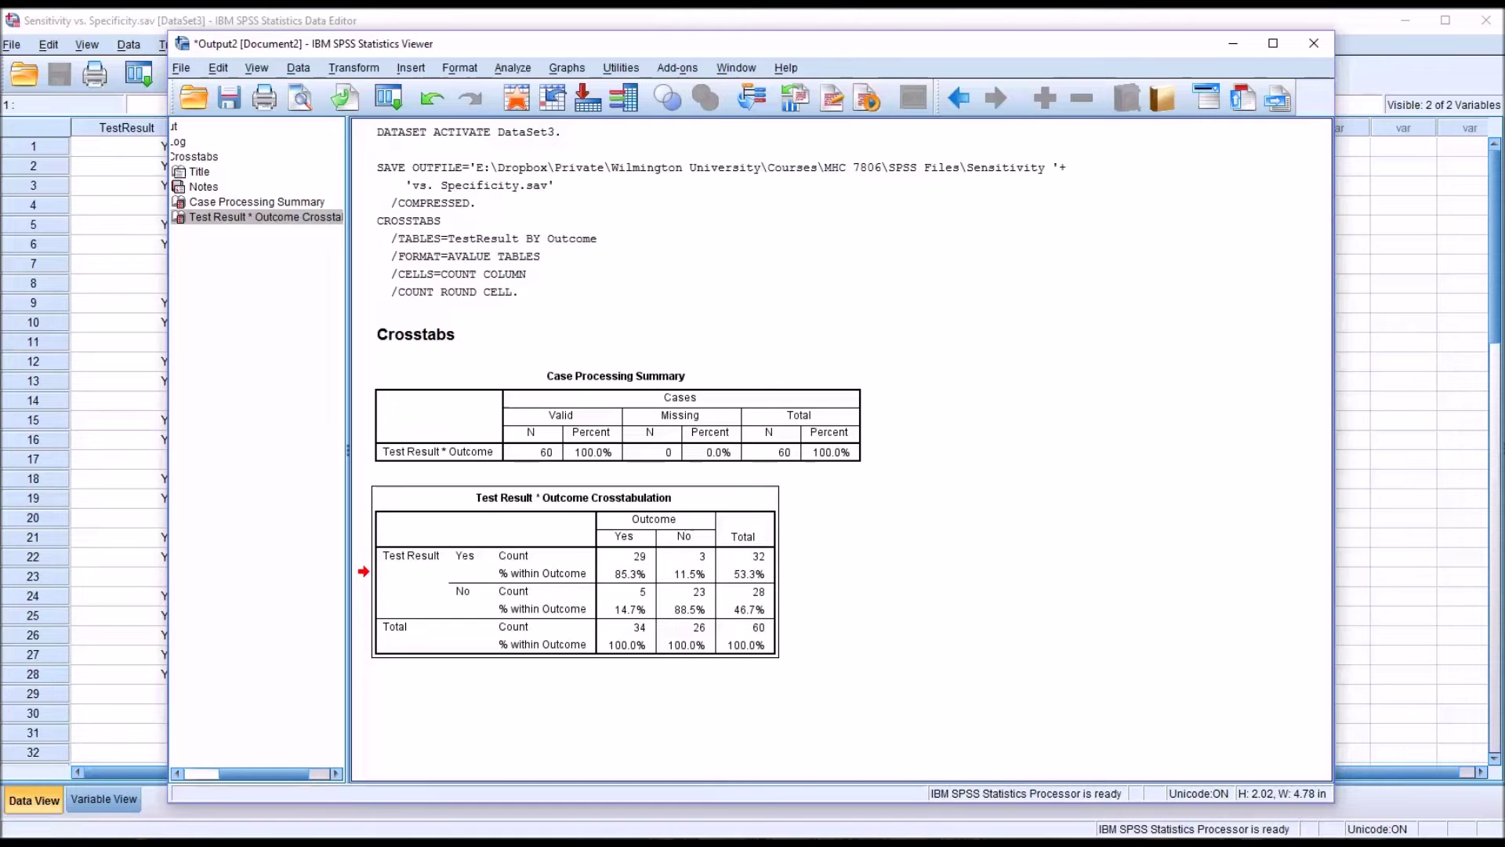
{"action": "left_click", "coordinate": [656, 814]}
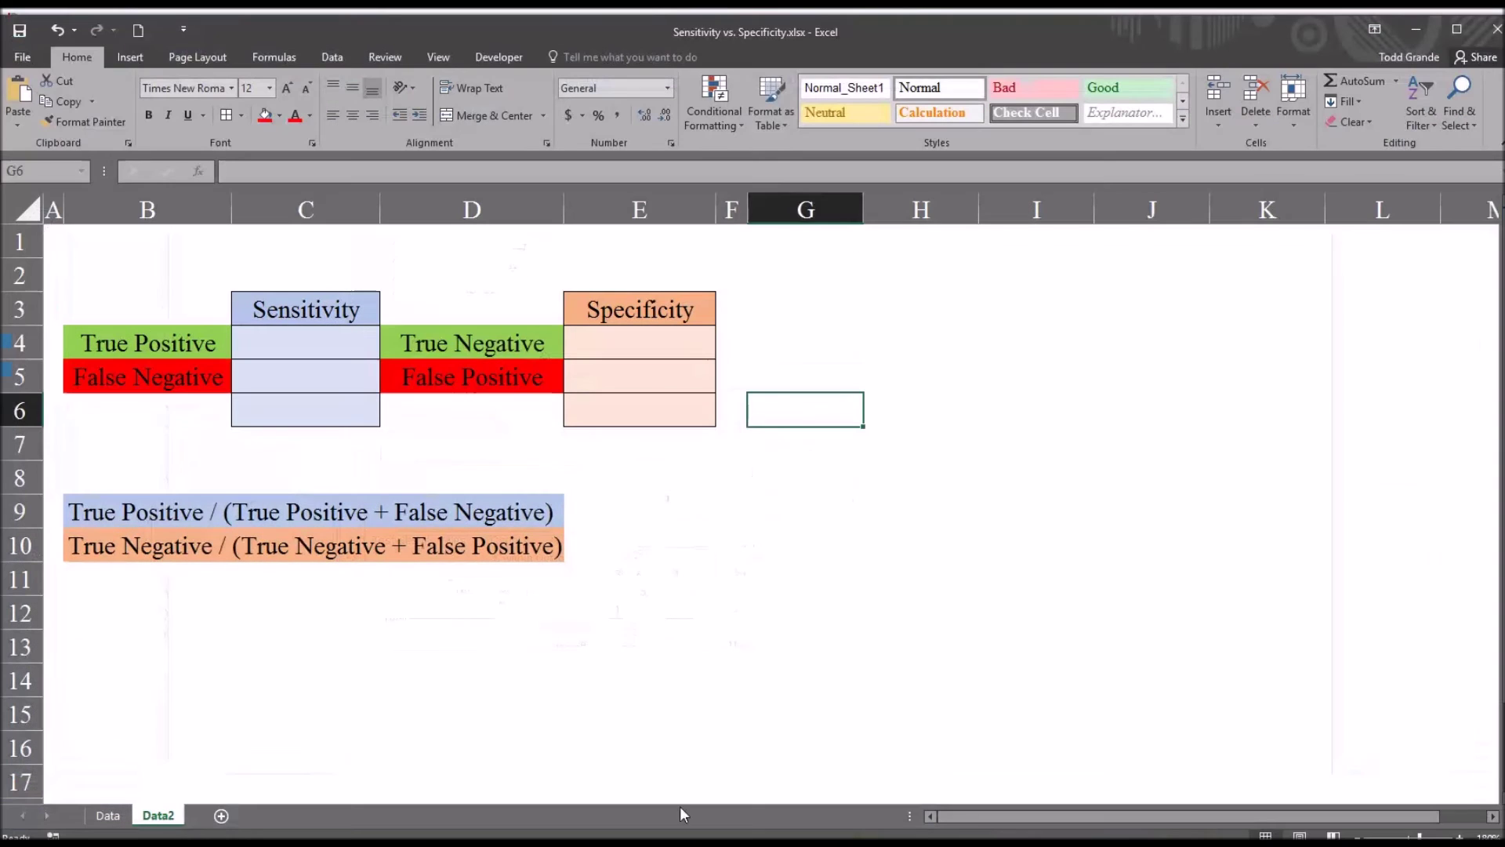
Paste the crosstab into the Data2 sheet at G2.
{"action": "left_click", "coordinate": [779, 284]}
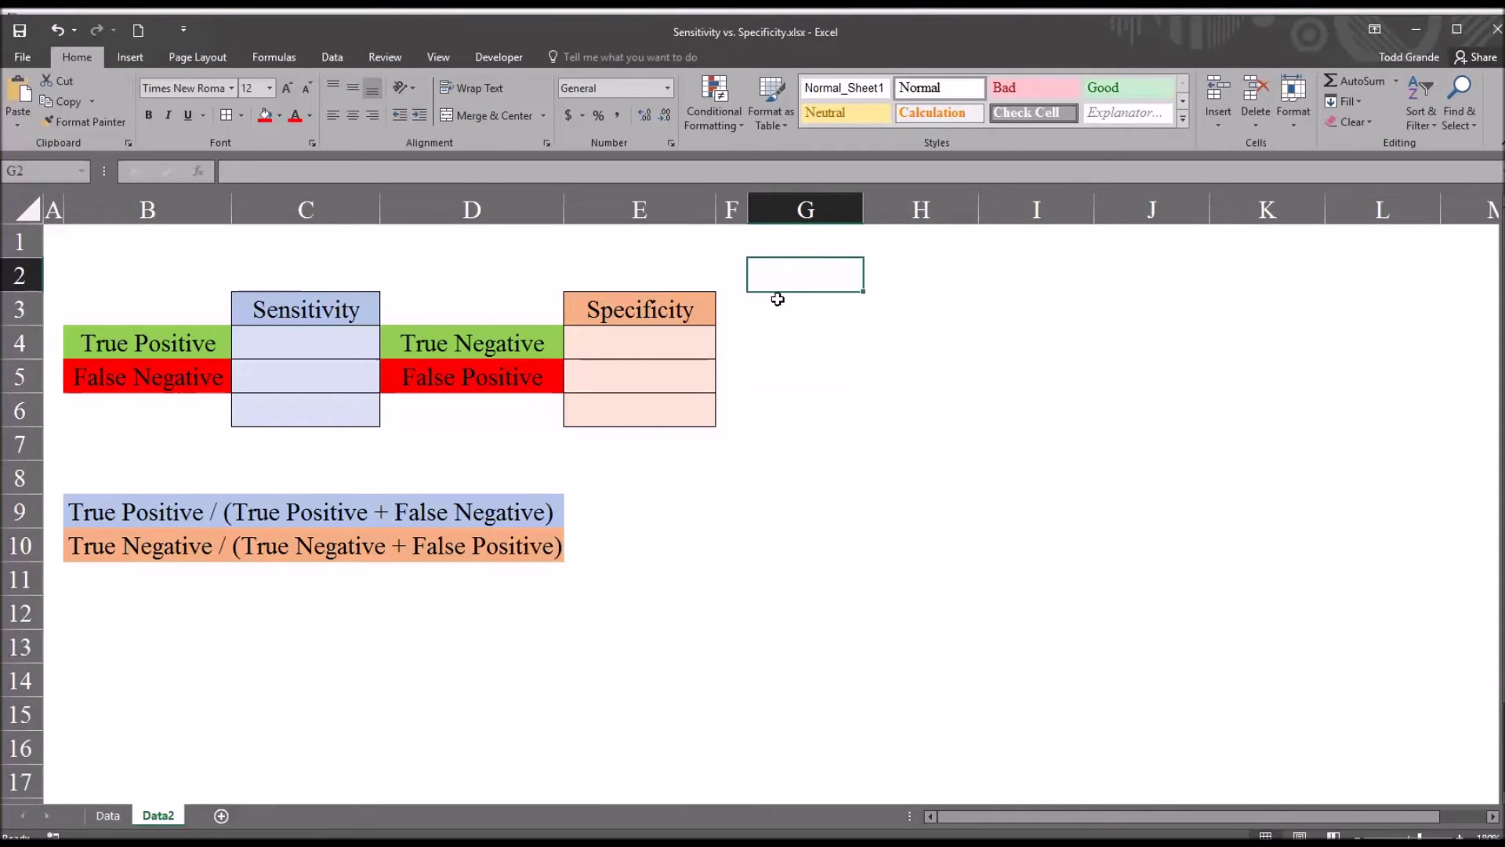
{"action": "key", "text": "ctrl+v"}
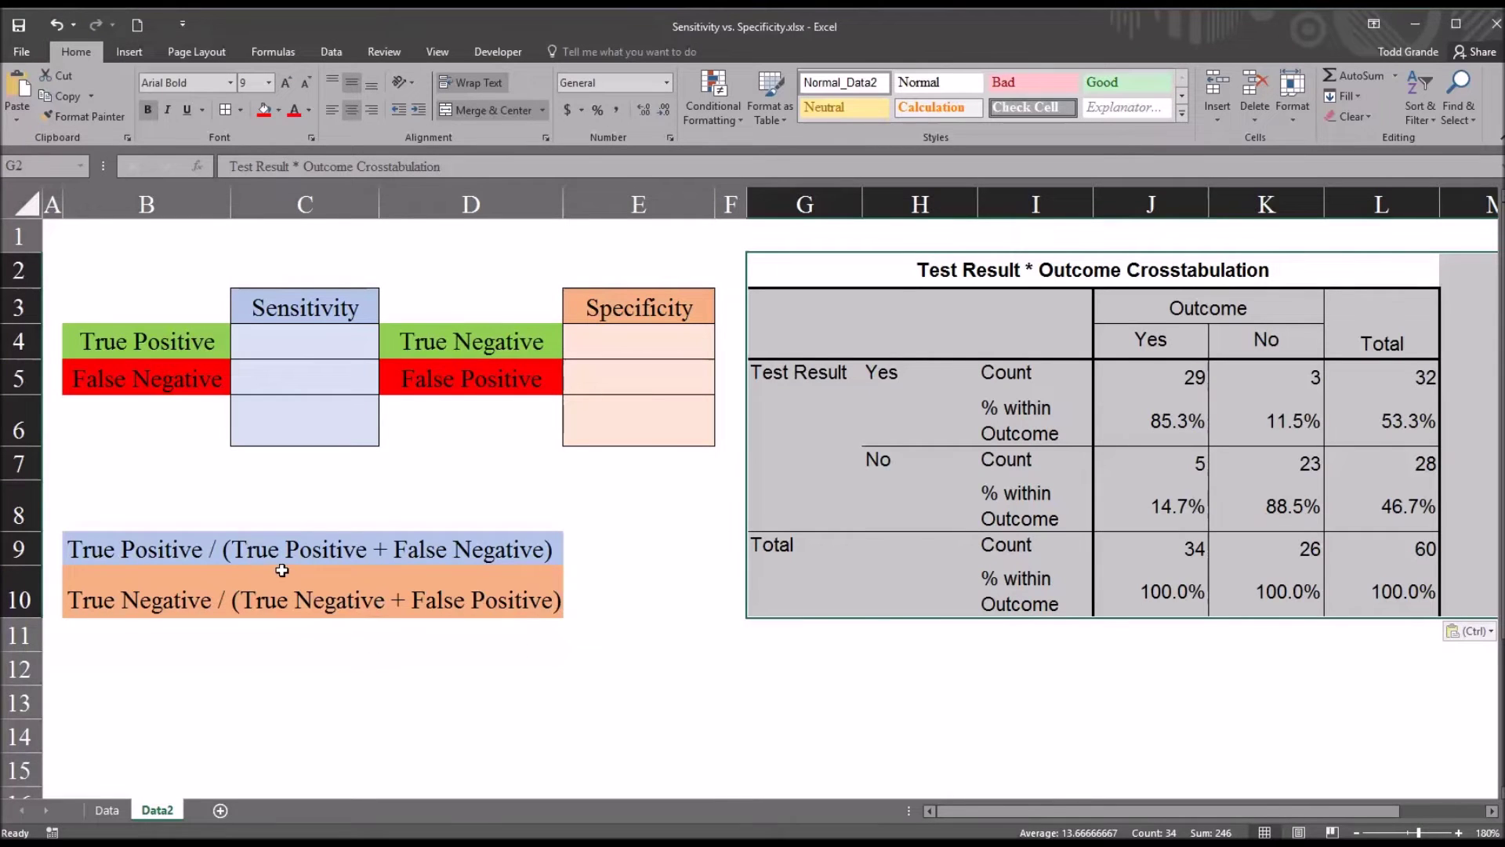
{"action": "left_click", "coordinate": [189, 554]}
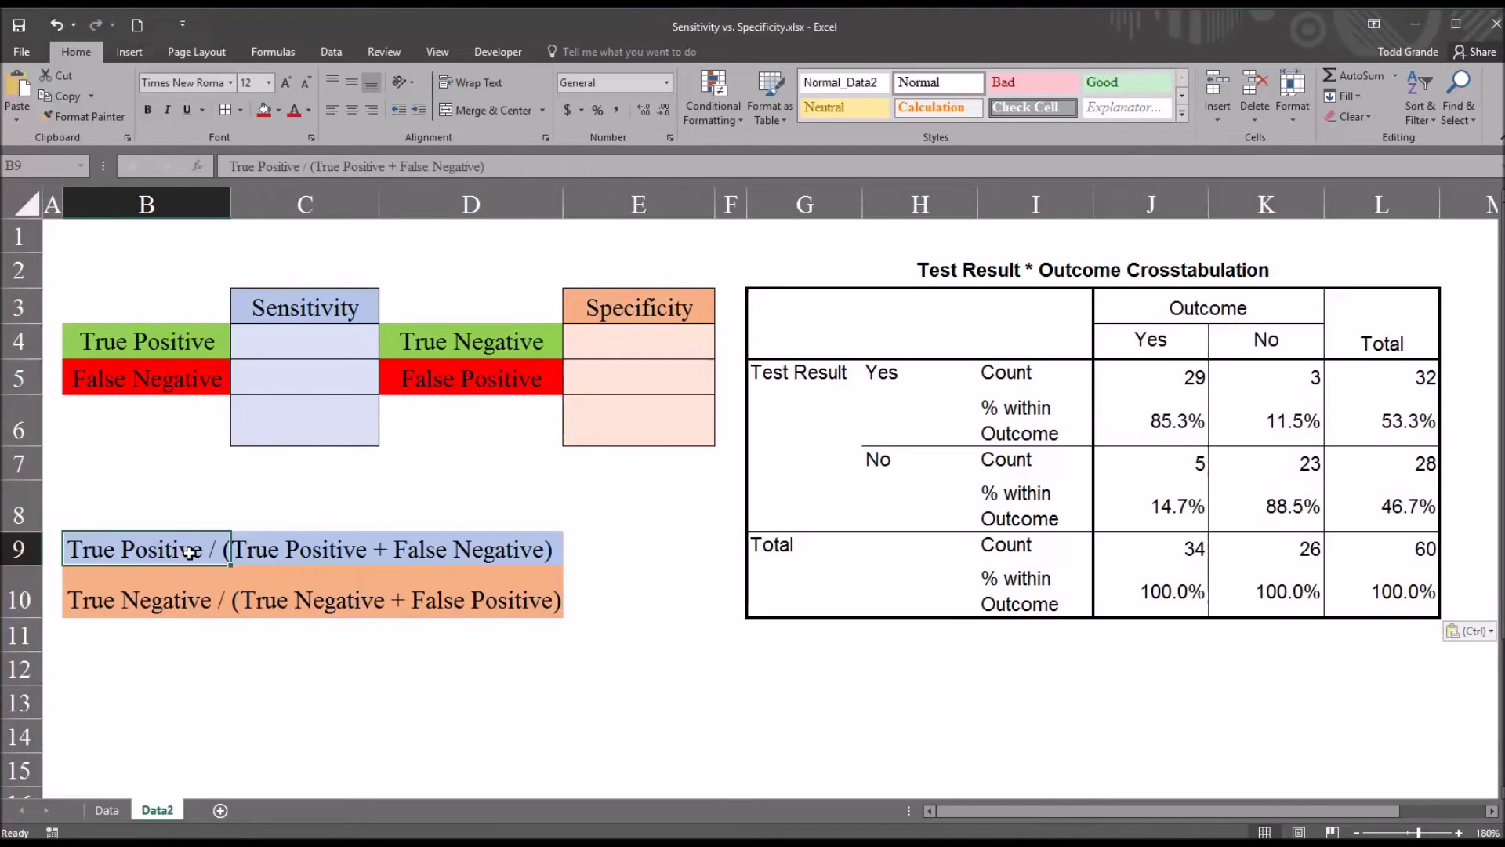
Review the sensitivity and specificity formula text in B9 and B10.
{"action": "left_click", "coordinate": [285, 312]}
{"action": "left_click", "coordinate": [167, 553]}
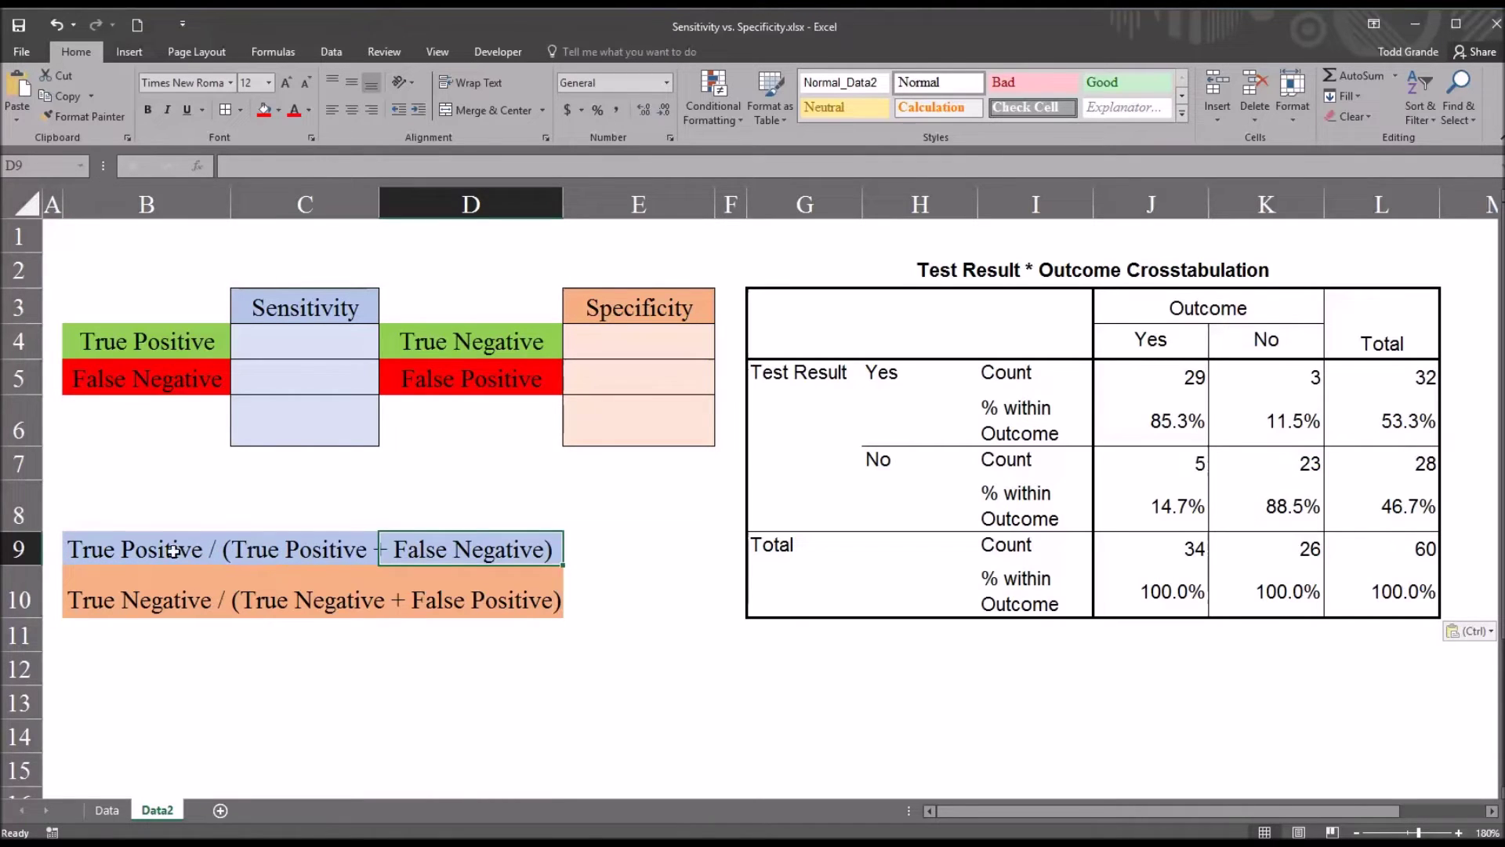
{"action": "left_click", "coordinate": [593, 313]}
{"action": "left_click", "coordinate": [198, 608]}
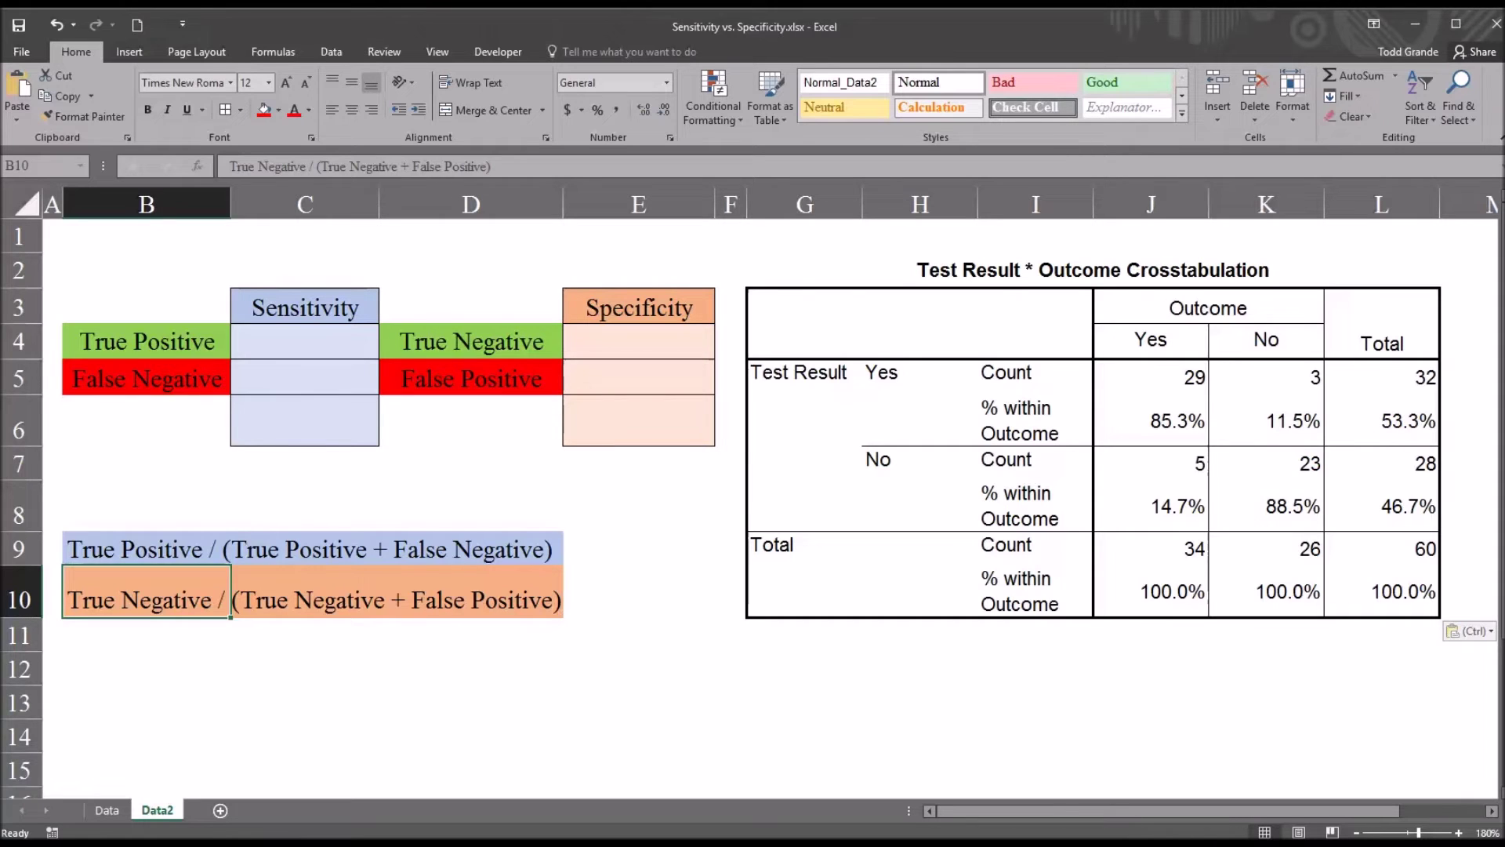
{"action": "left_click", "coordinate": [308, 345]}
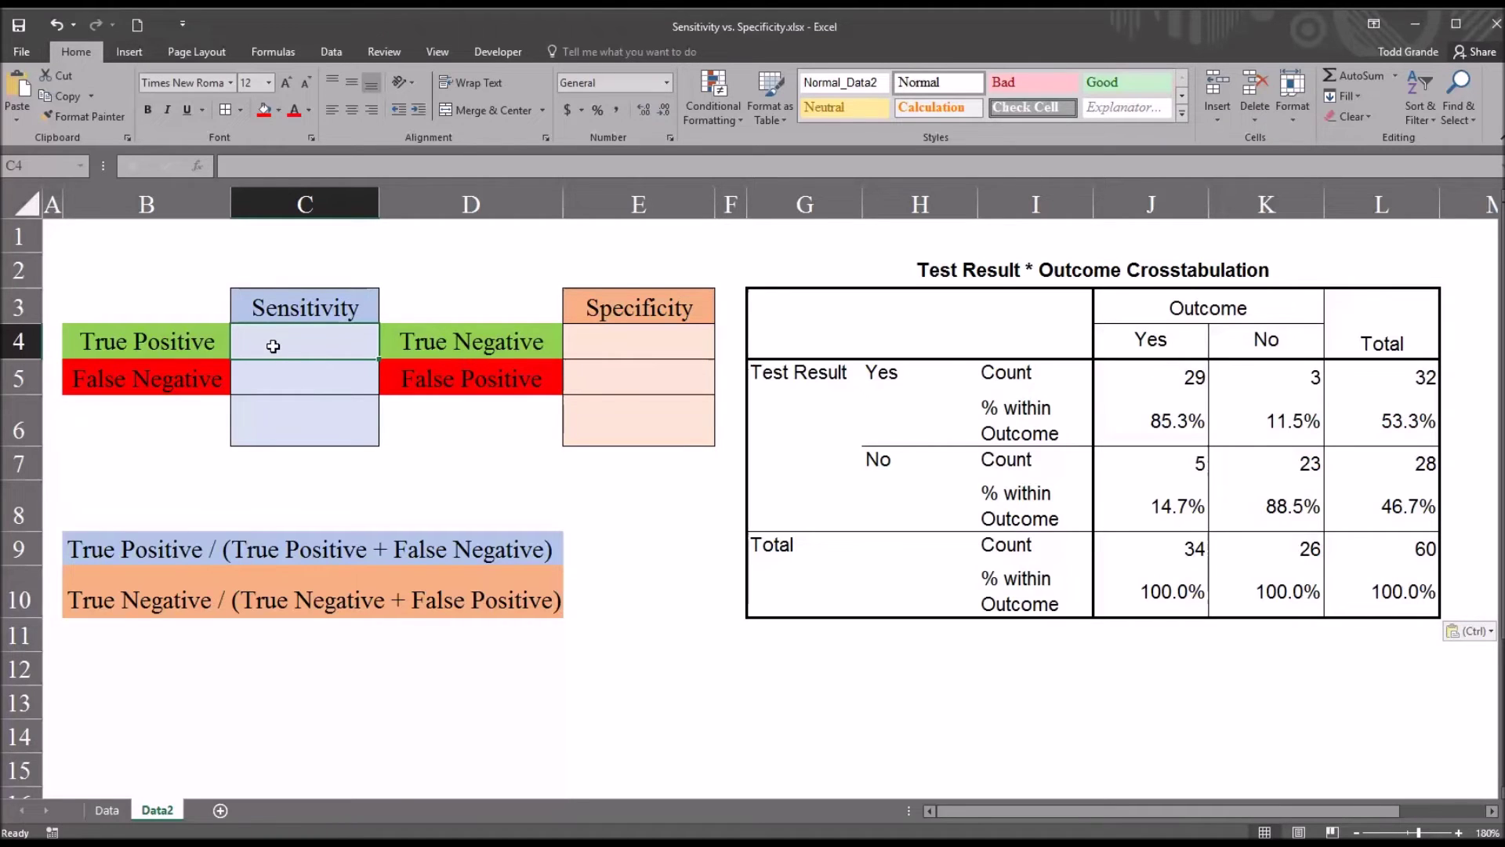
Enter true positives 29 in C4 and false negatives 5 in C5.
{"action": "type", "text": "29"}
{"action": "key", "text": "Return"}
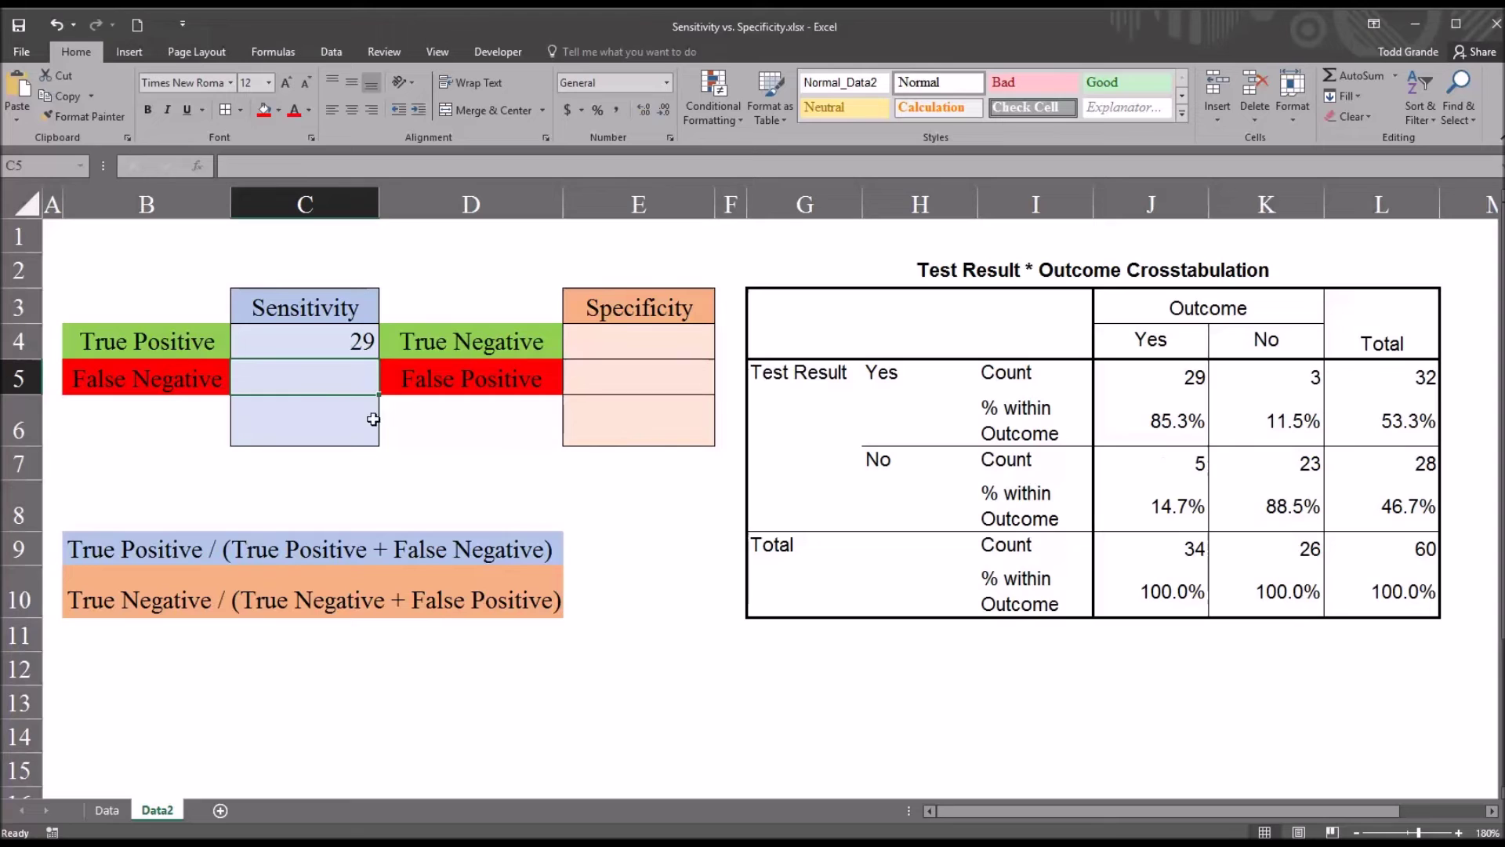
{"action": "type", "text": "5"}
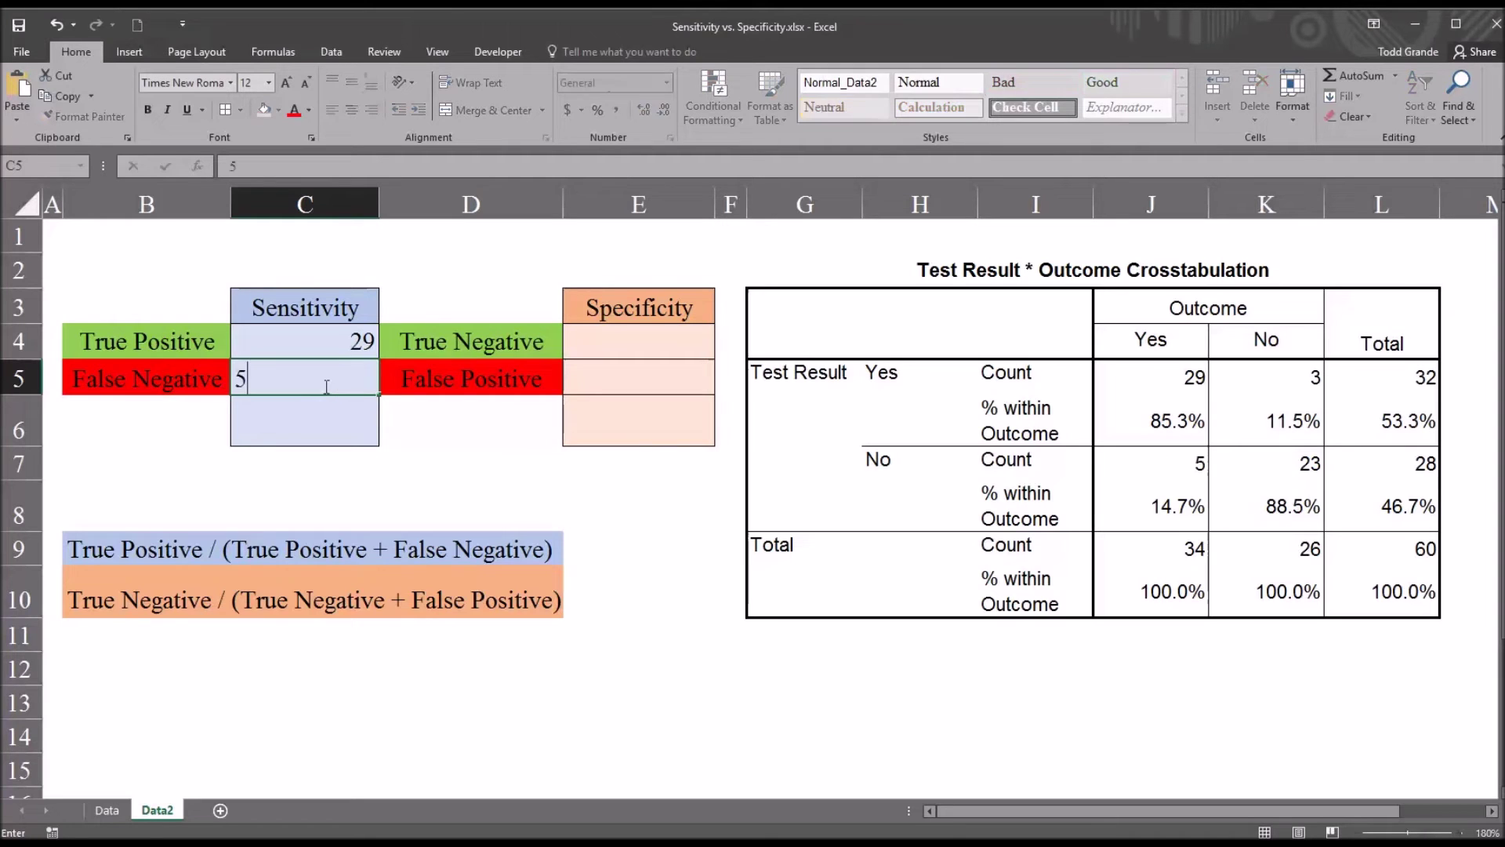
{"action": "key", "text": "Return"}
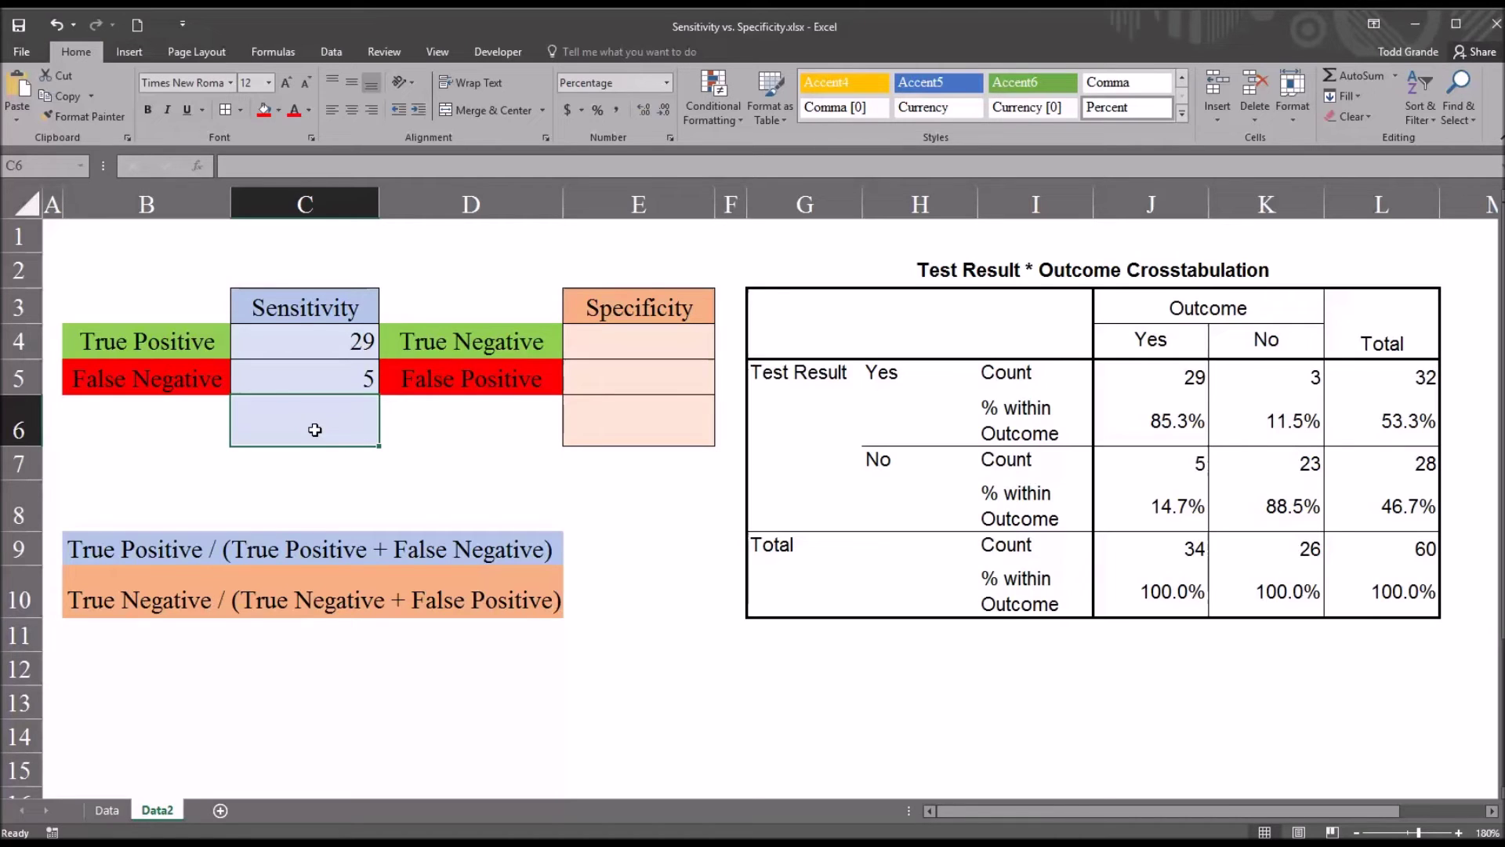
Enter =C4/(C4+C5) in C6, giving a sensitivity of 85.294%.
{"action": "type", "text": "="}
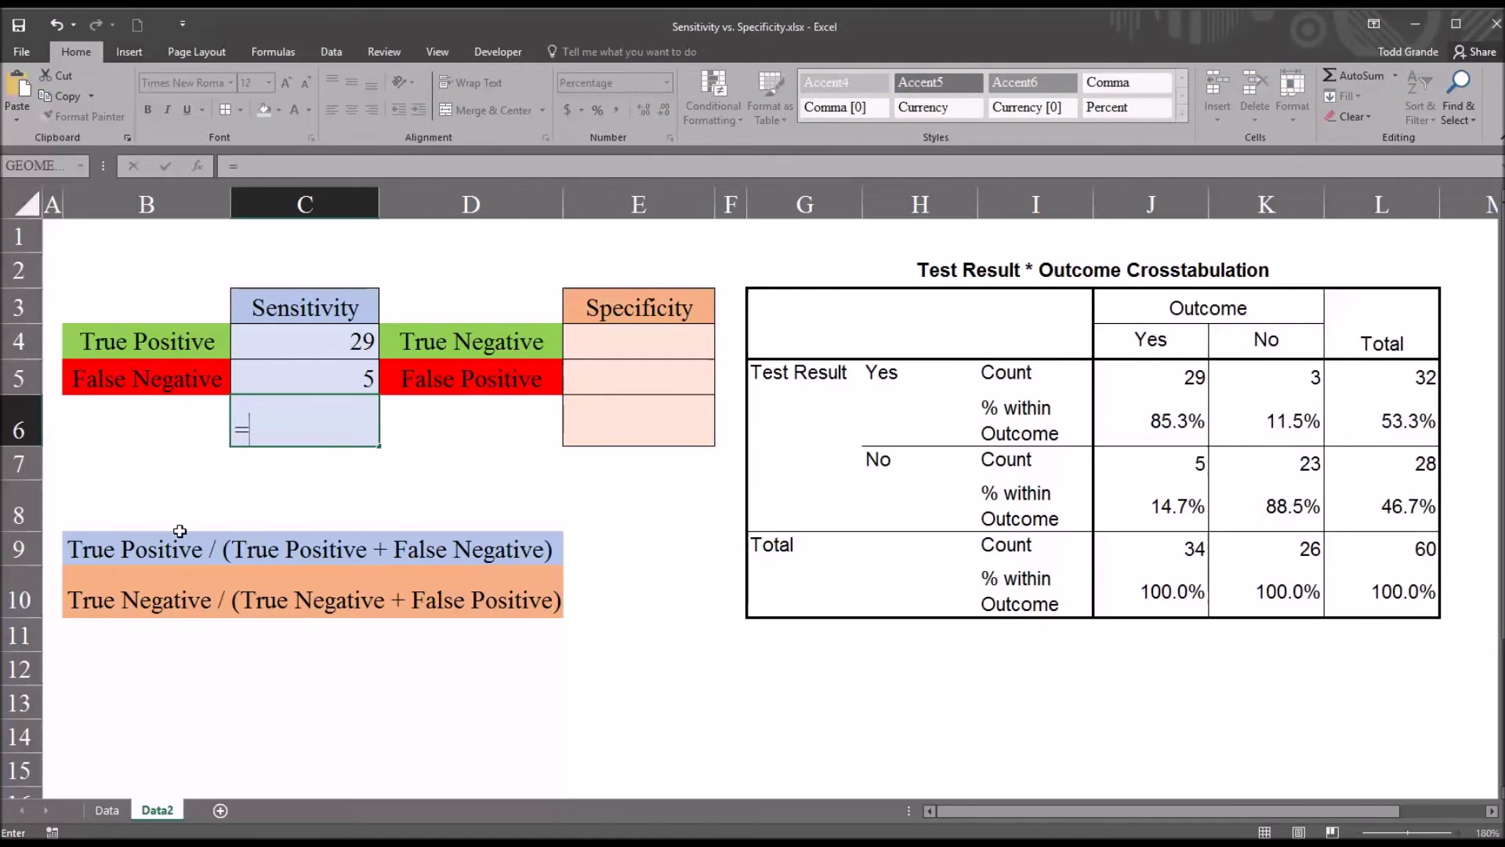
{"action": "left_click", "coordinate": [277, 346]}
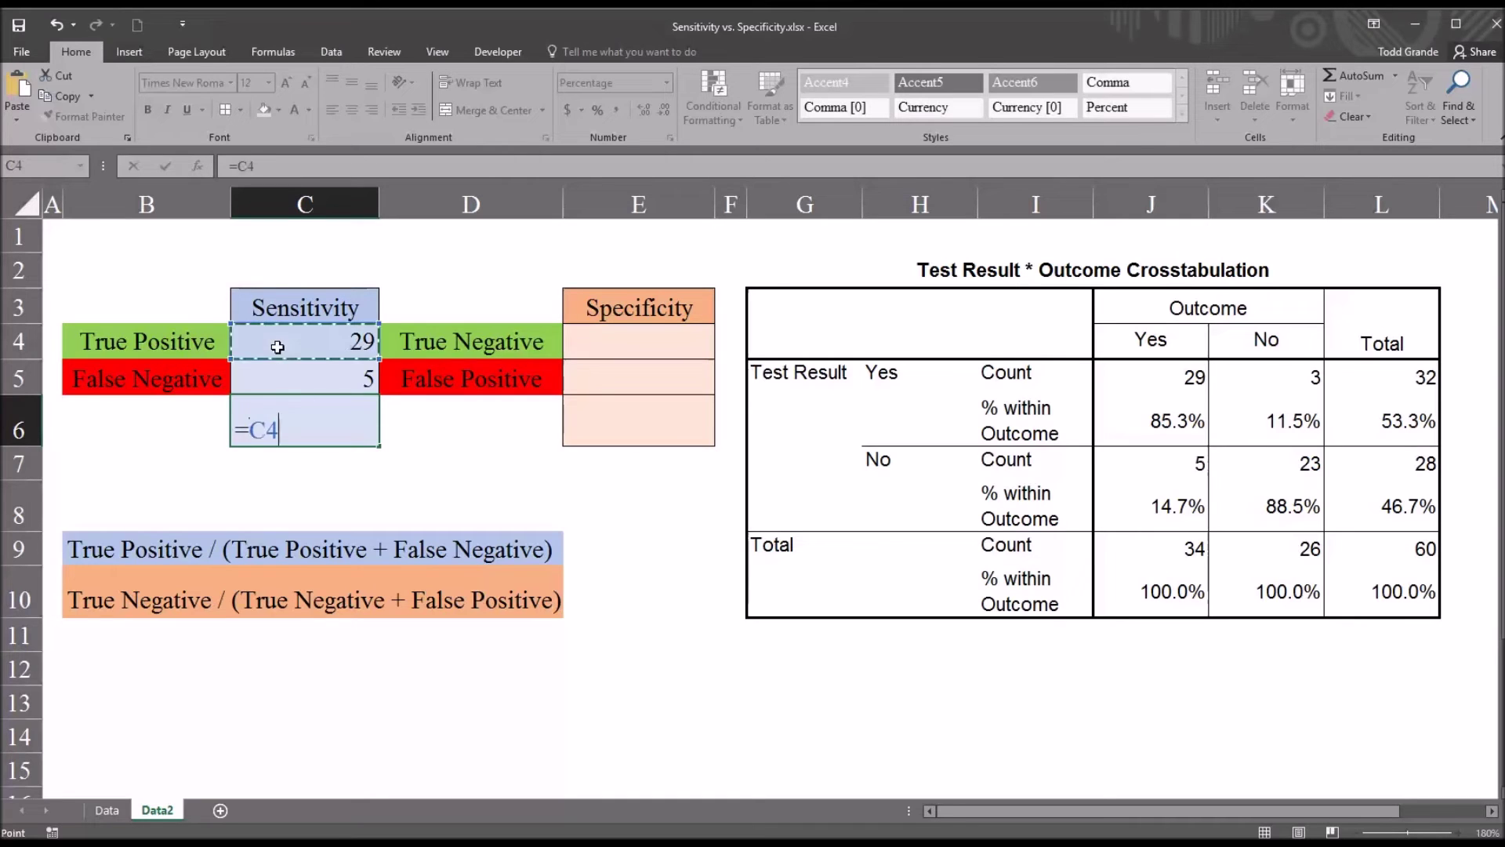
{"action": "type", "text": "/"}
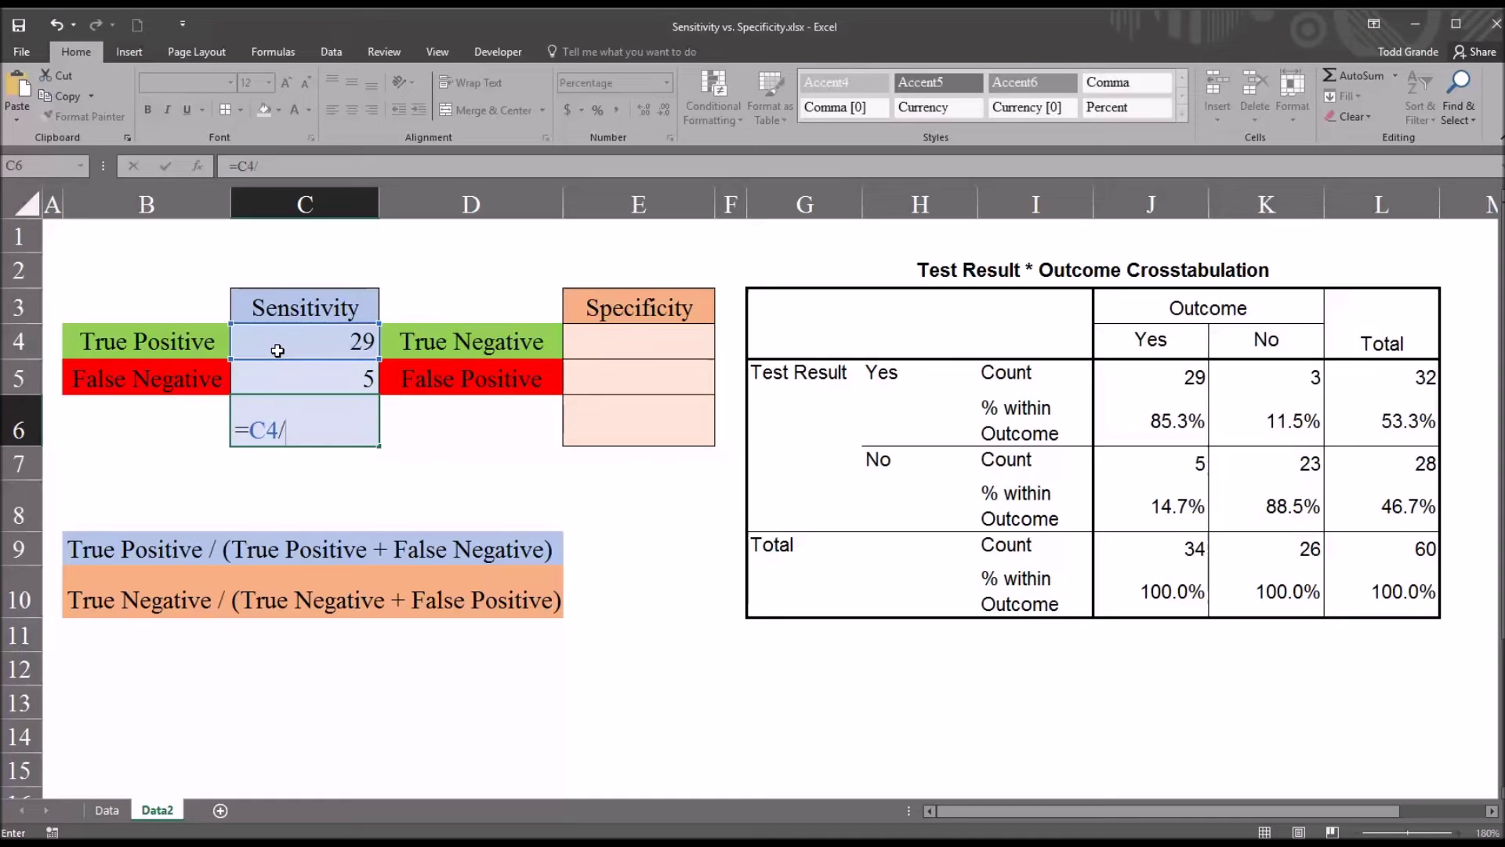
{"action": "type", "text": "("}
{"action": "left_click", "coordinate": [306, 345]}
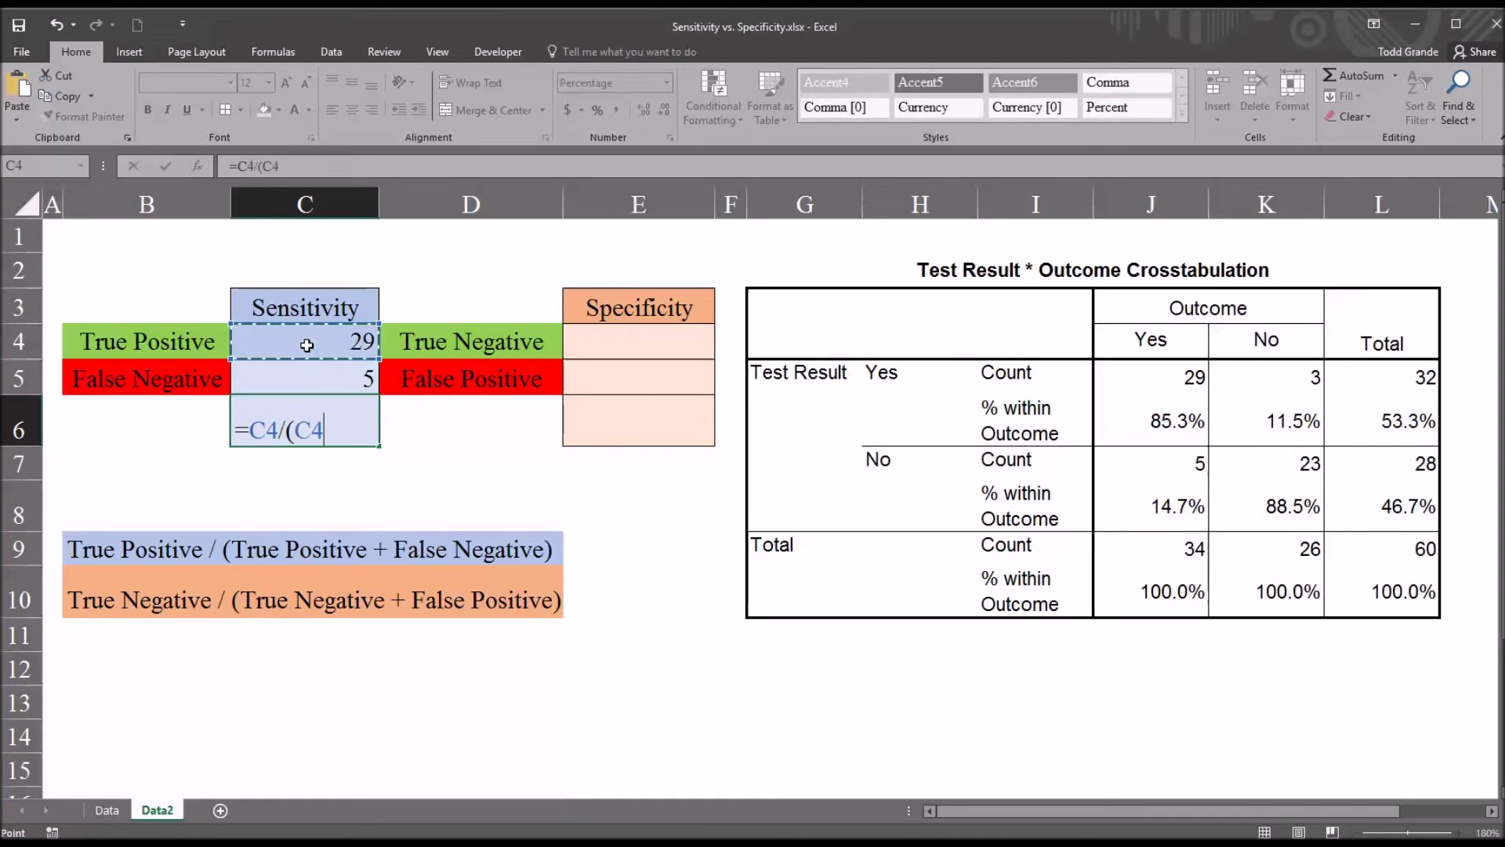
{"action": "type", "text": "+"}
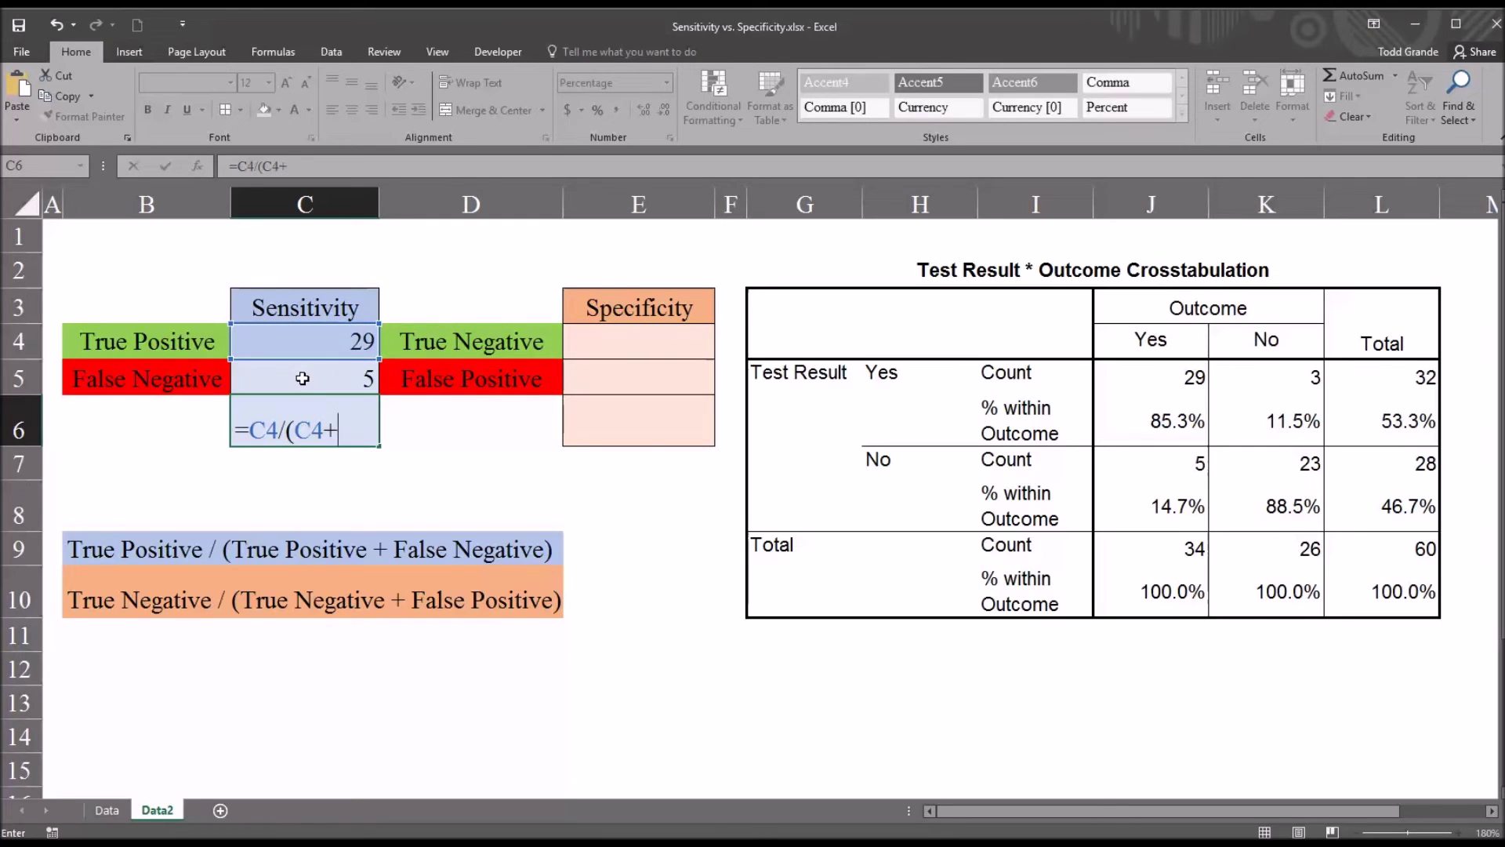
{"action": "left_click", "coordinate": [302, 379]}
{"action": "type", "text": ")"}
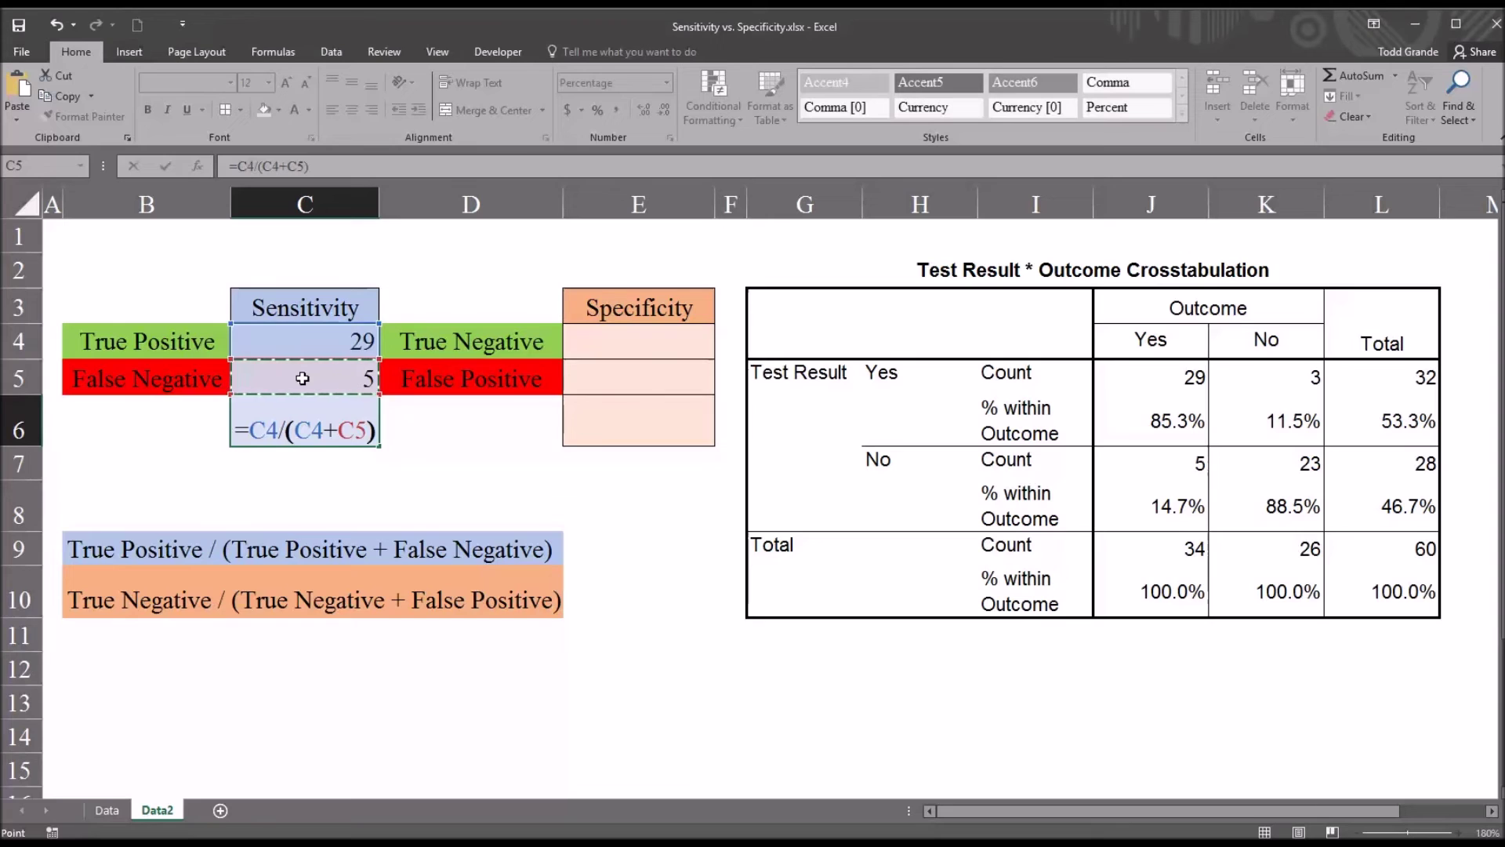
{"action": "key", "text": "Return"}
Compare the sensitivity result with the crosstab's 85.3% in J6.
{"action": "left_click", "coordinate": [304, 415]}
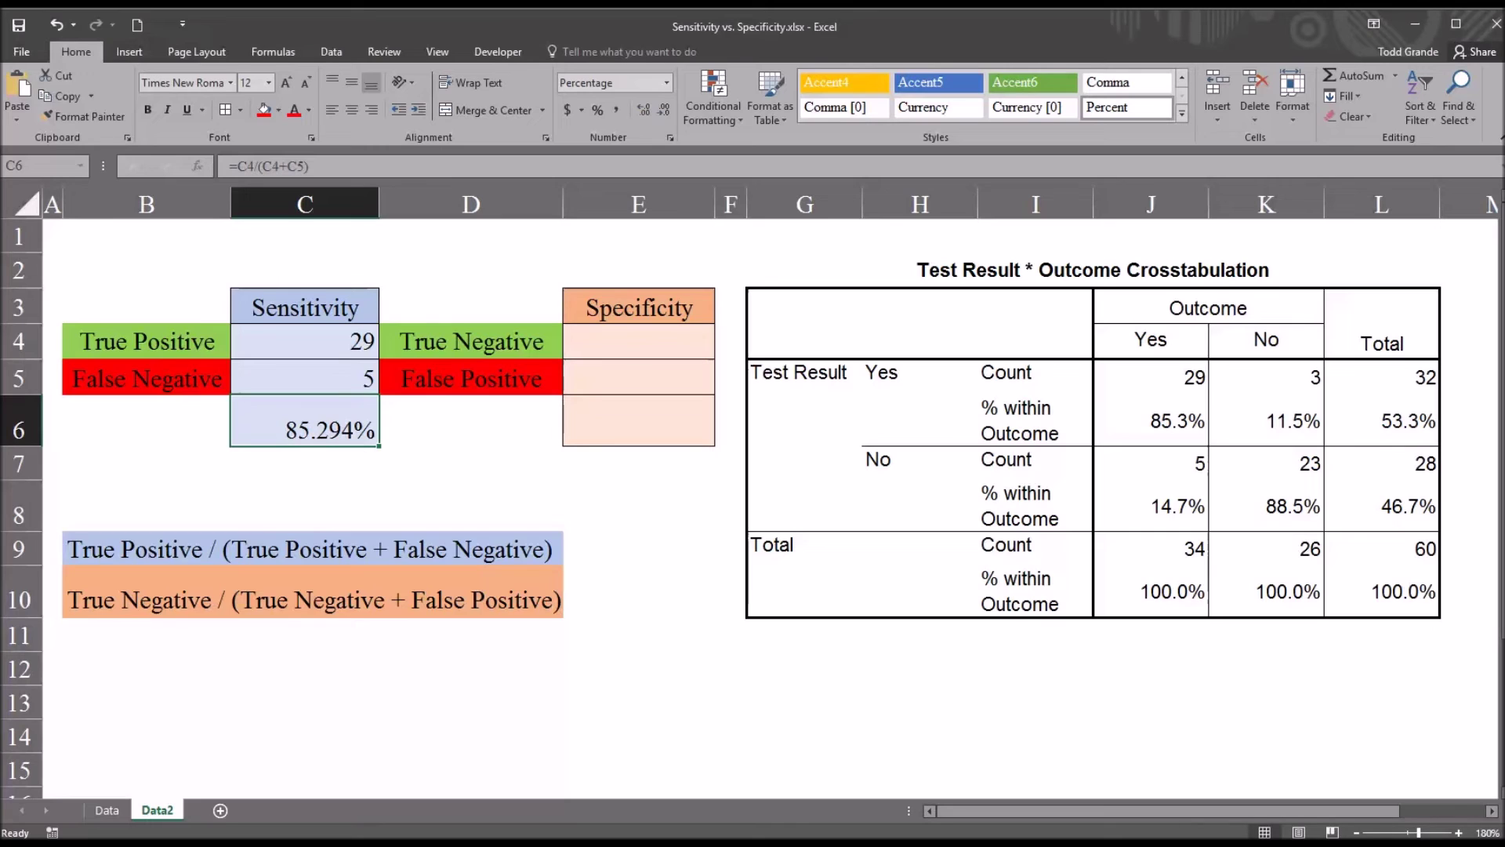
{"action": "left_click", "coordinate": [1156, 424]}
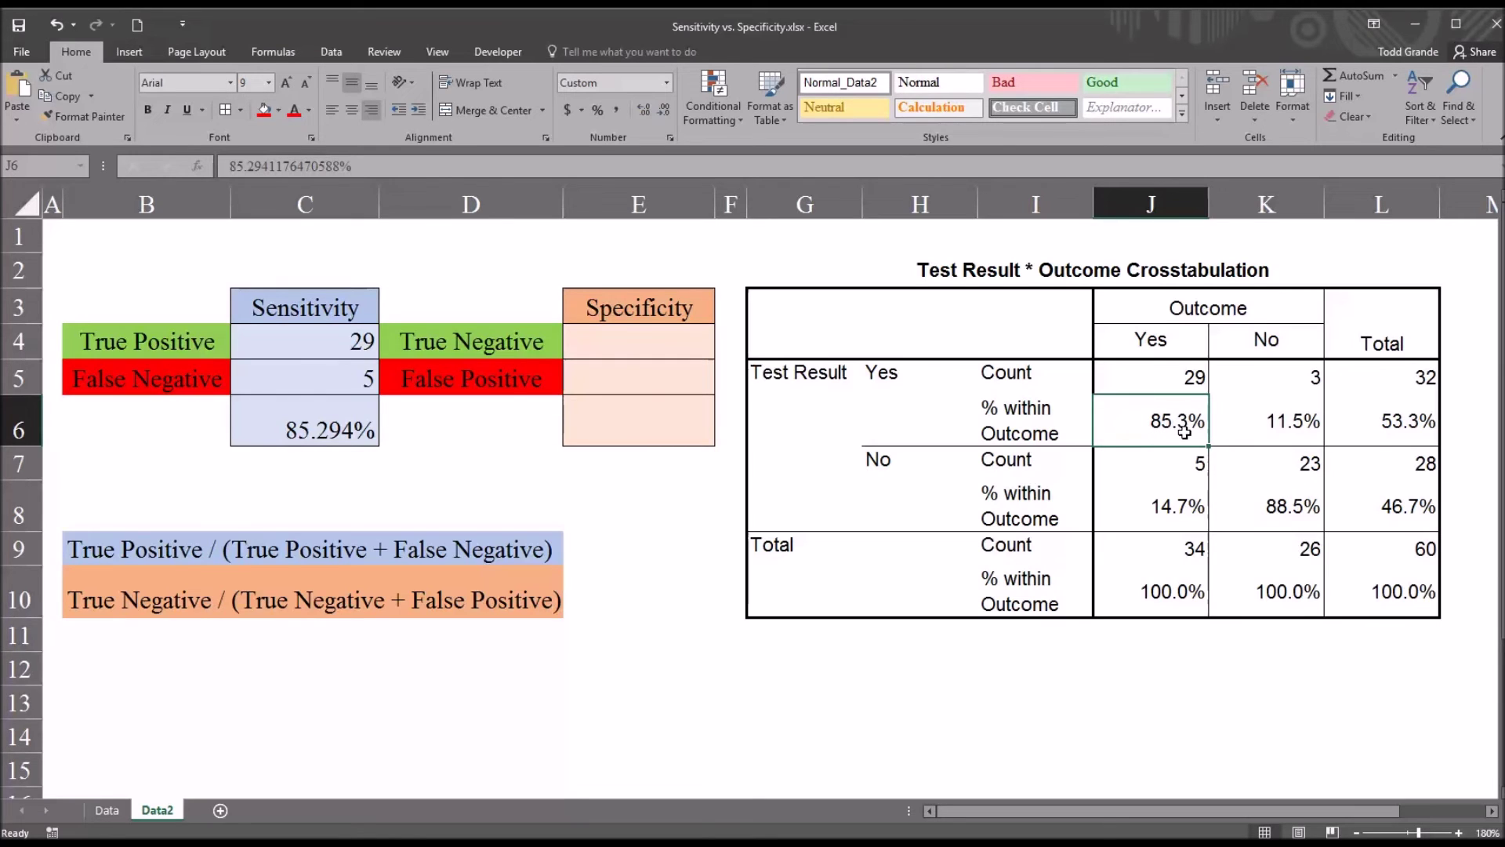
{"action": "left_click", "coordinate": [320, 436]}
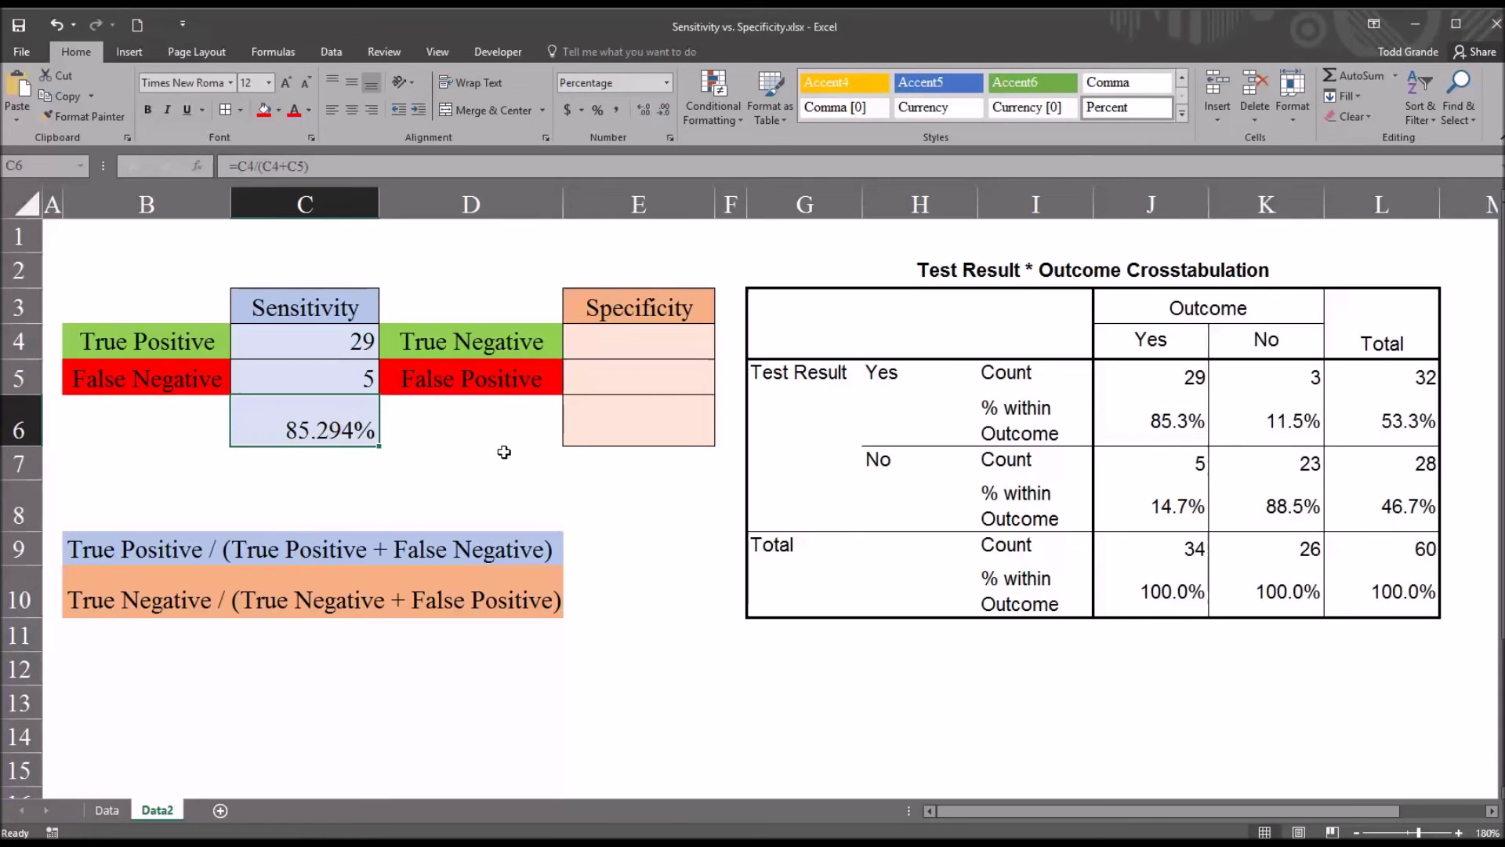
{"action": "left_click", "coordinate": [1129, 423]}
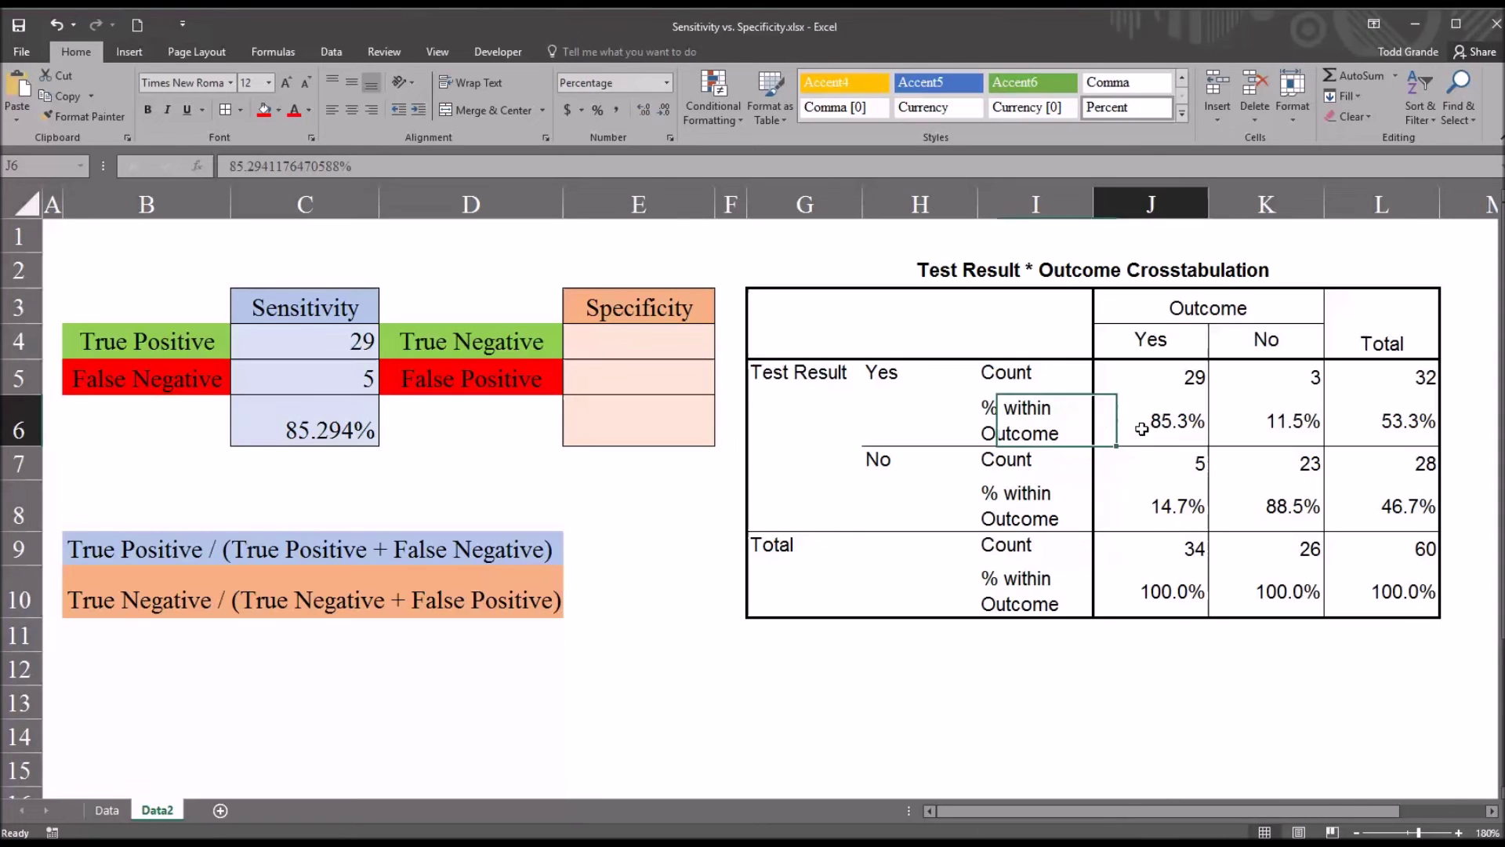
Fill the 85.3% crosstab cell J6 with light blue.
{"action": "left_click", "coordinate": [278, 110]}
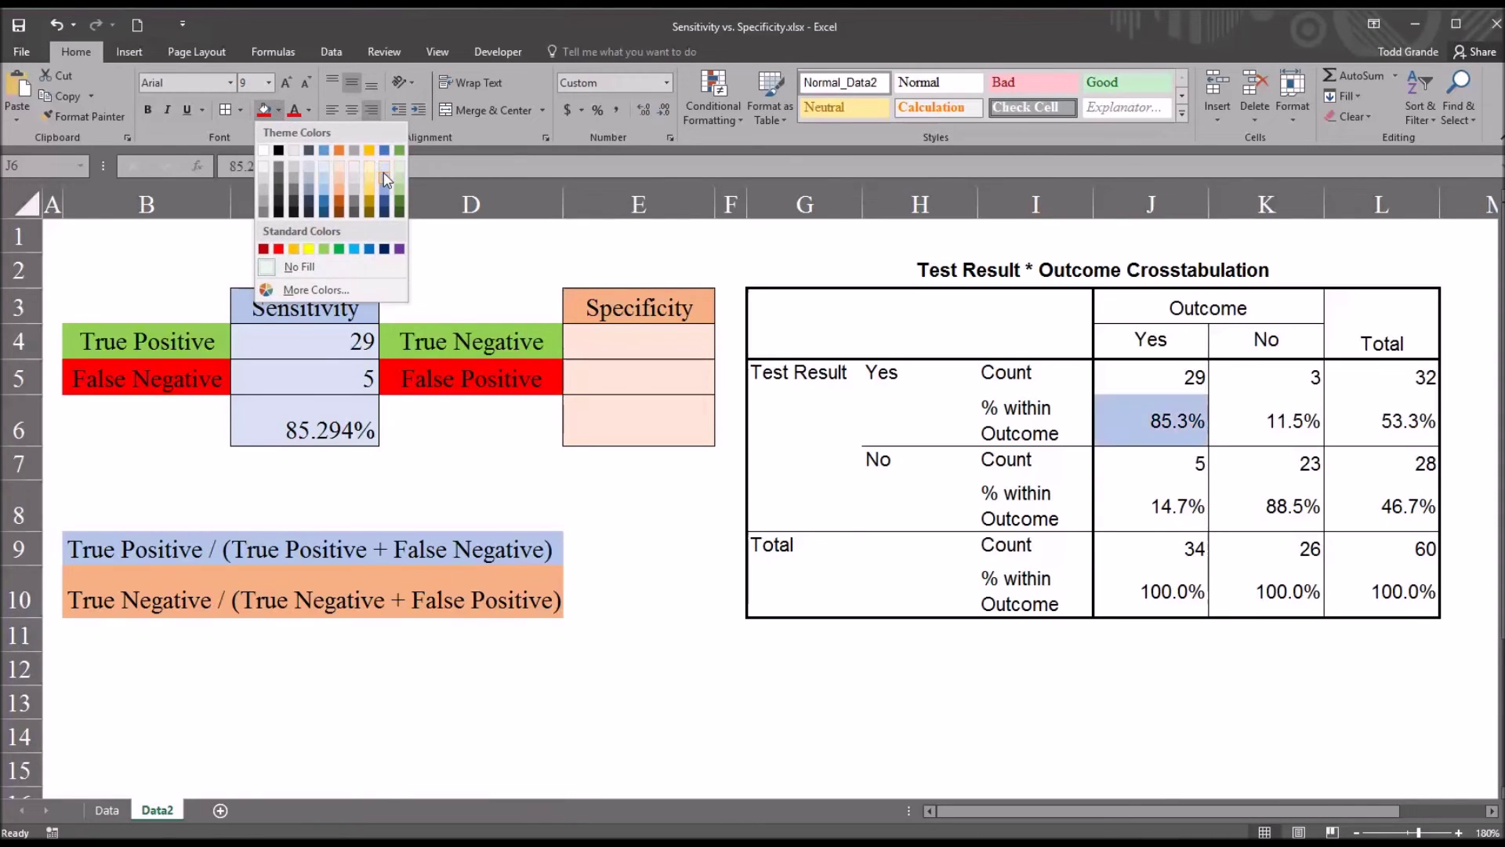
{"action": "left_click", "coordinate": [324, 166]}
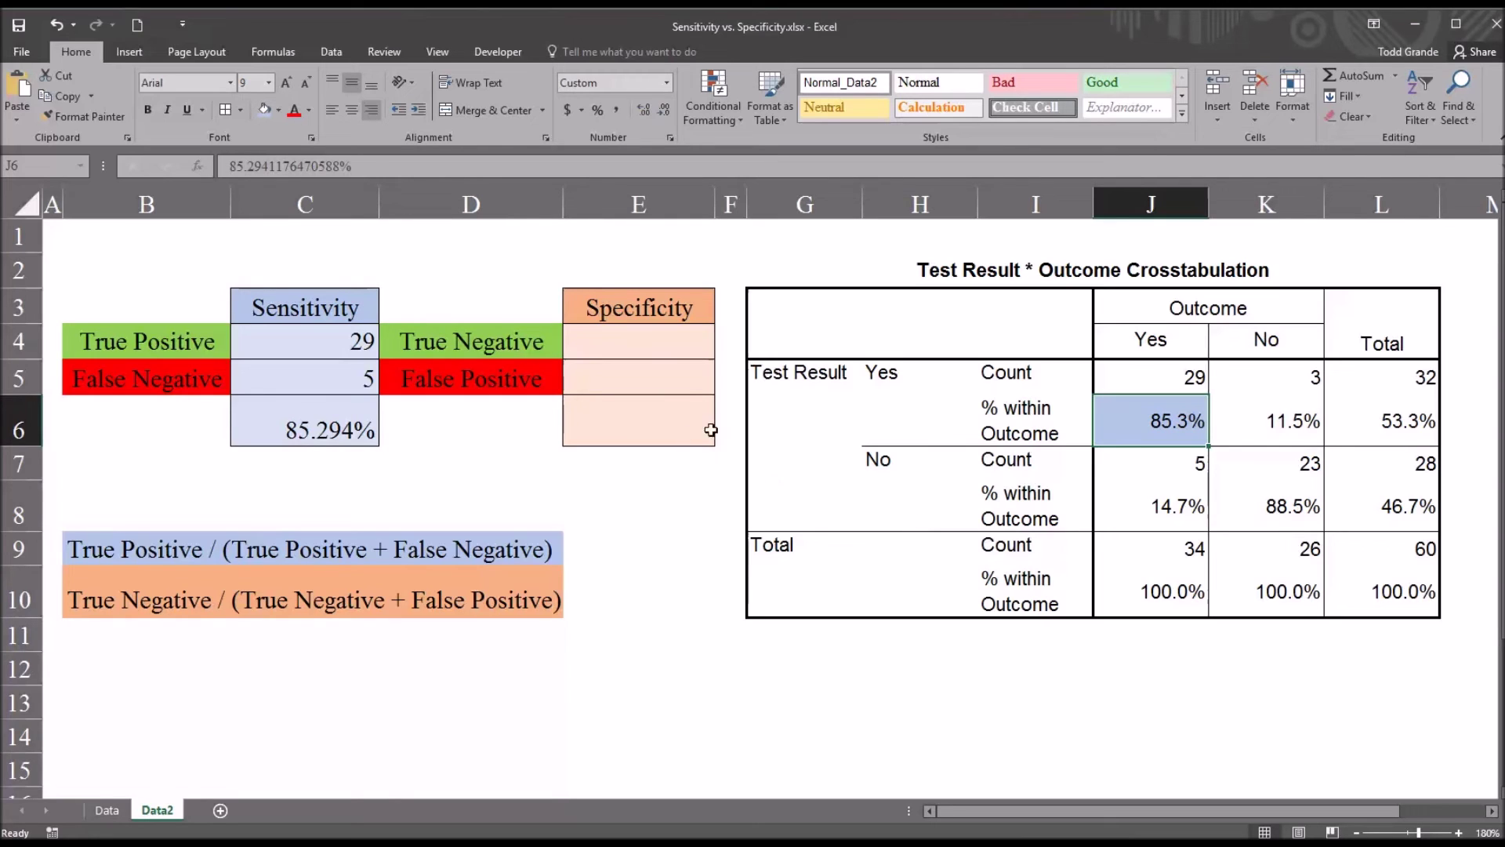
{"action": "left_click", "coordinate": [661, 342]}
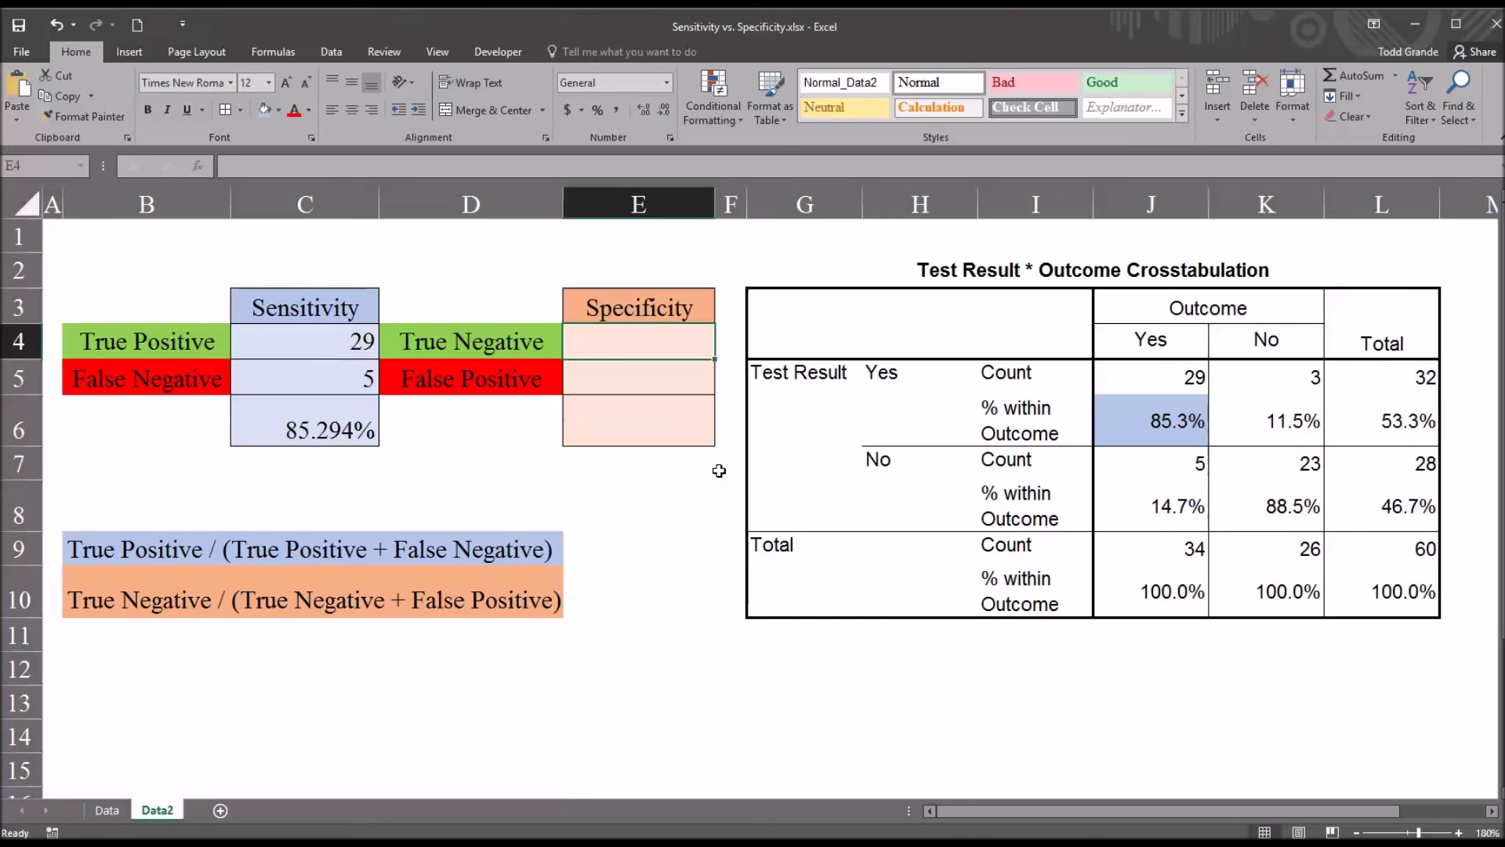
Enter true negatives 23 in E4 and false positives 3 in E5.
{"action": "type", "text": "23"}
{"action": "key", "text": "Return"}
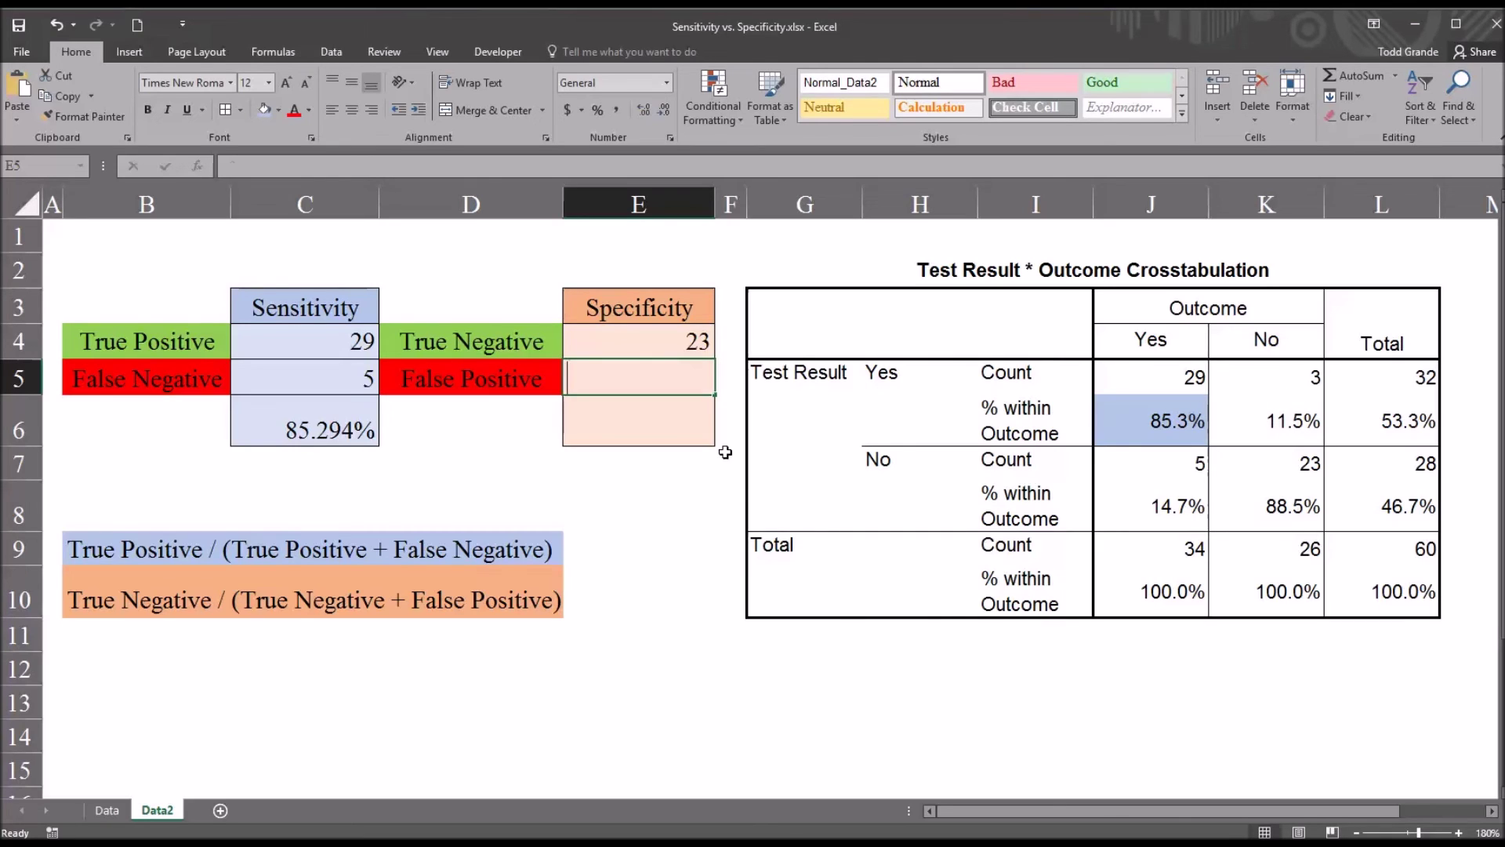
{"action": "type", "text": "3"}
Enter =E4/(E4+E5) in E6, giving a specificity of 88.462%.
{"action": "left_click", "coordinate": [637, 430]}
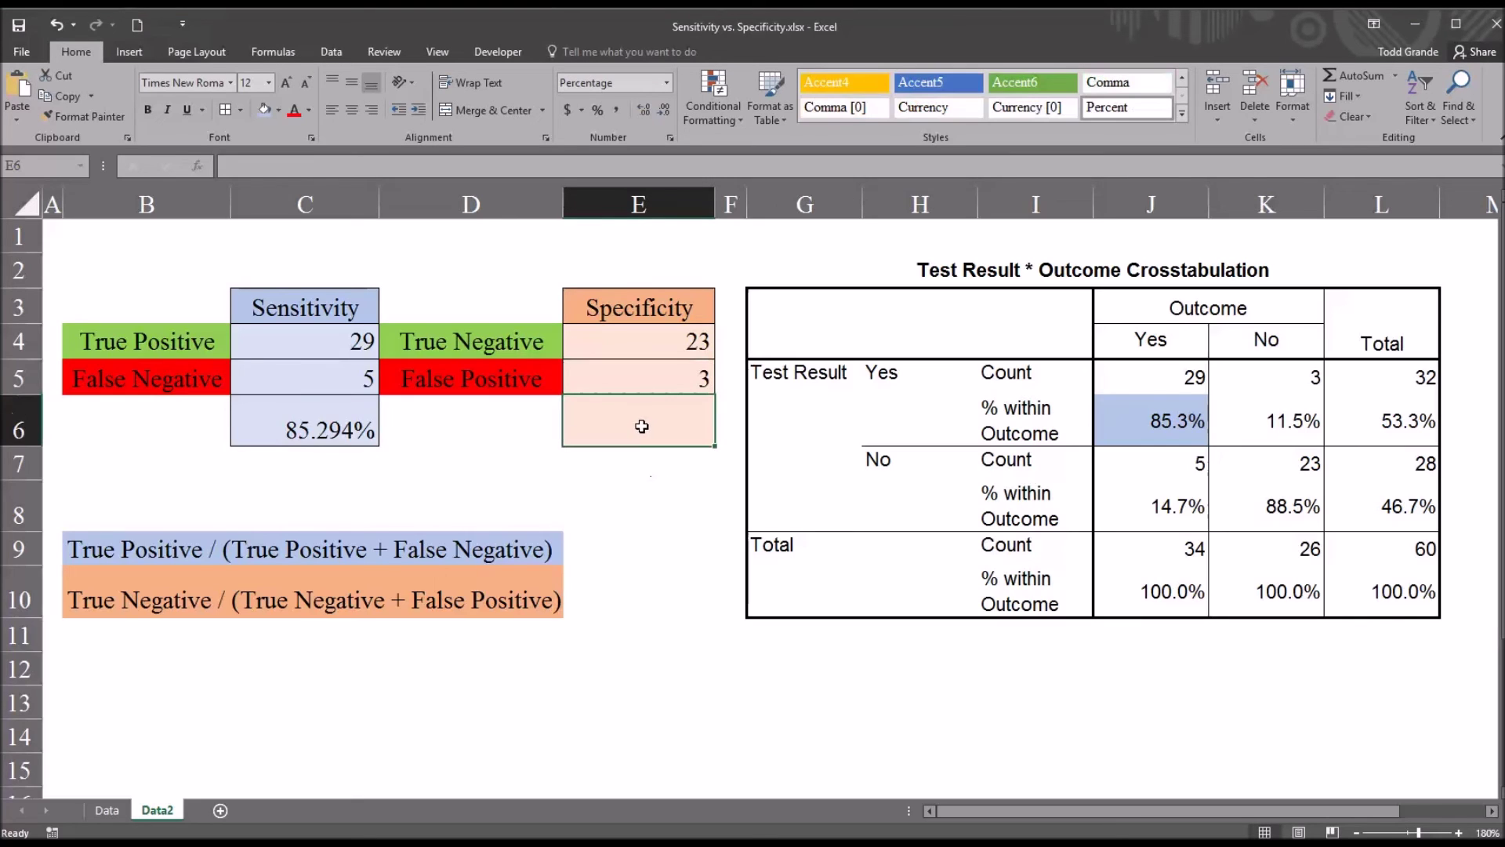
{"action": "type", "text": "="}
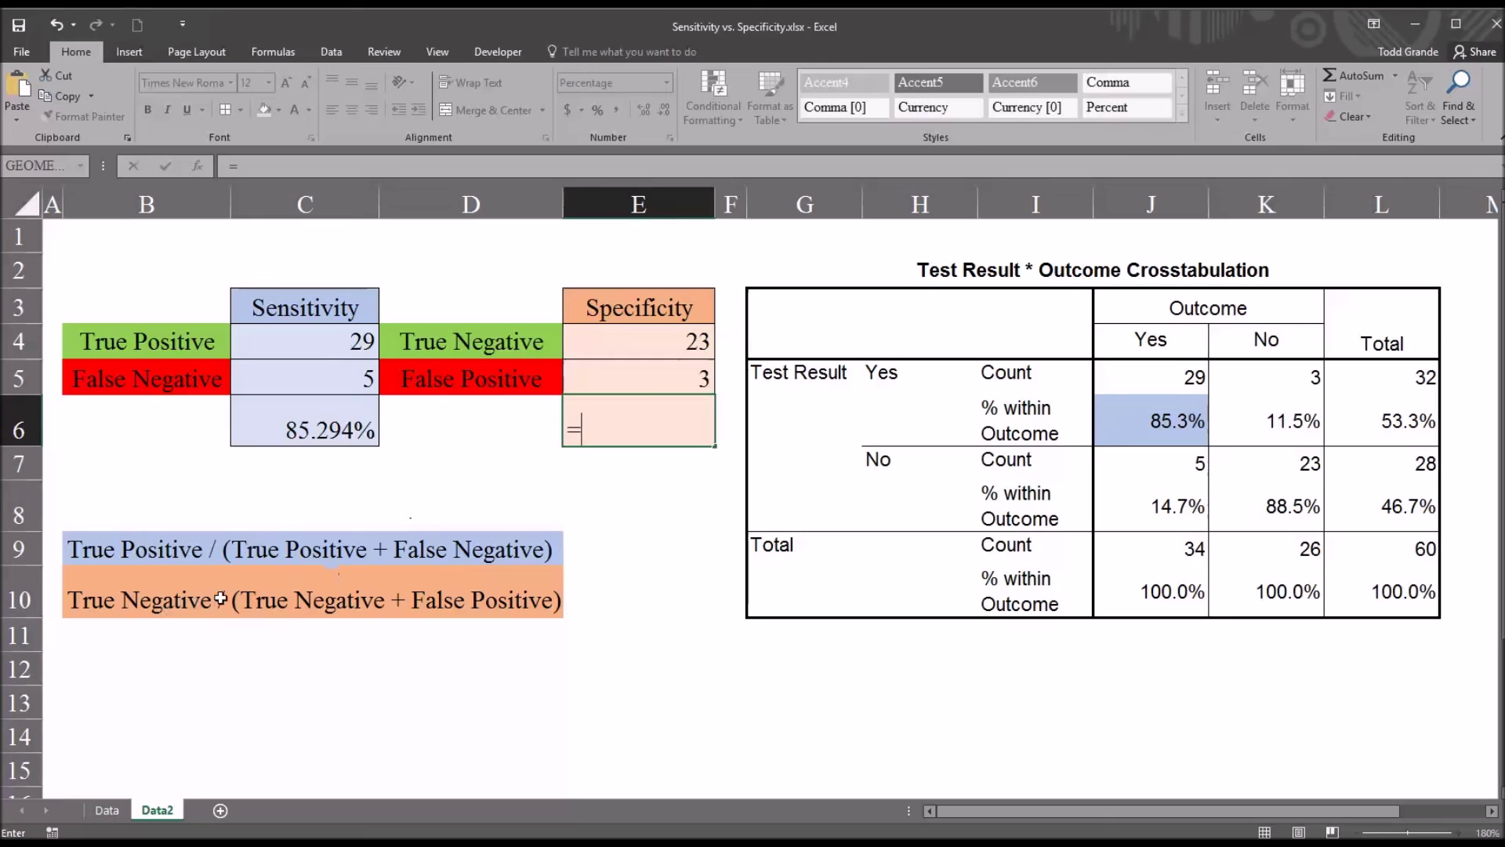
{"action": "left_click", "coordinate": [631, 344]}
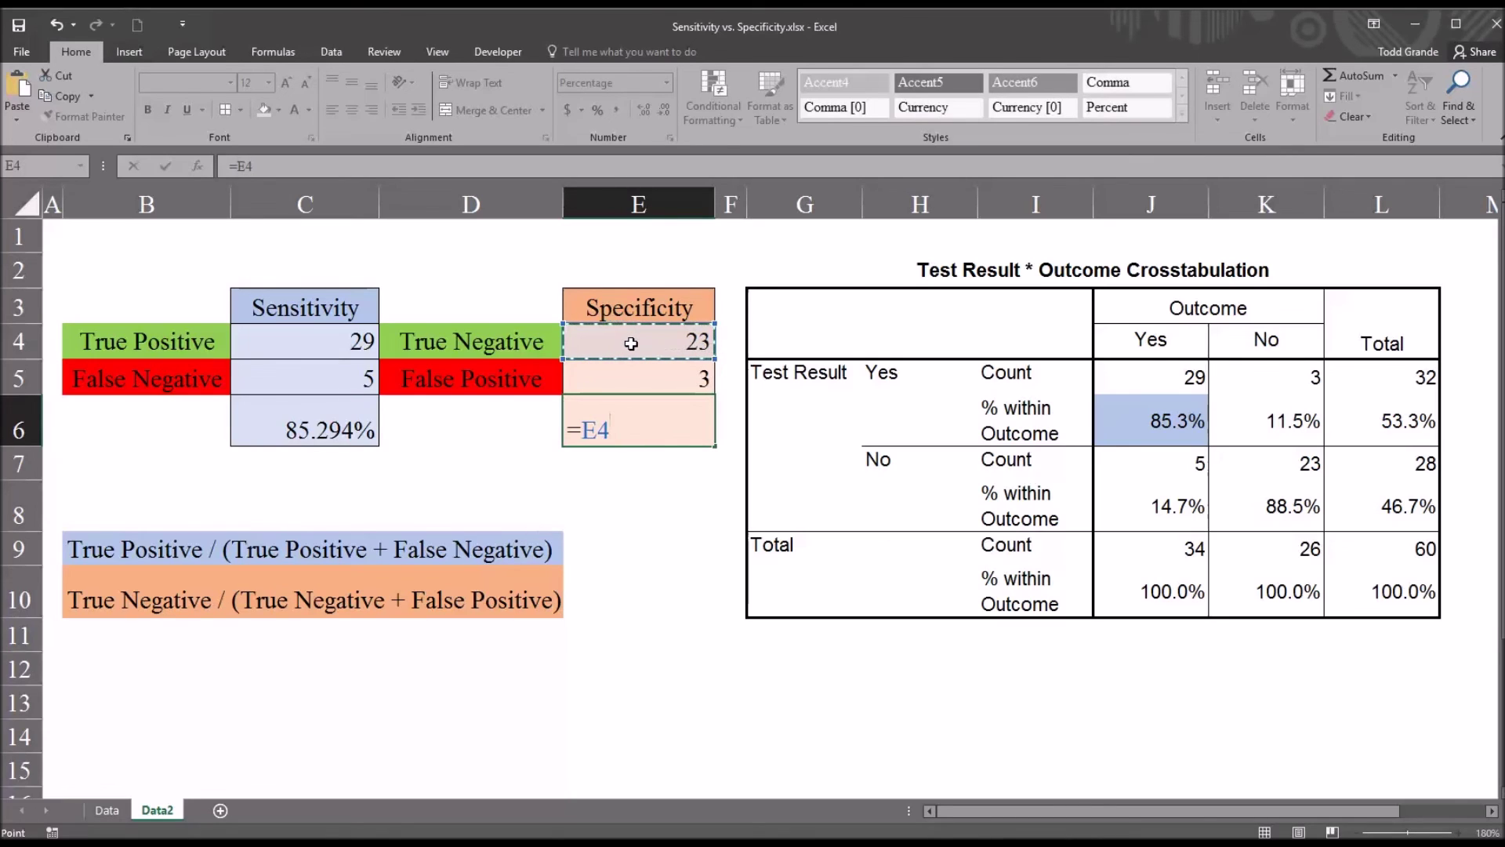
{"action": "type", "text": "/"}
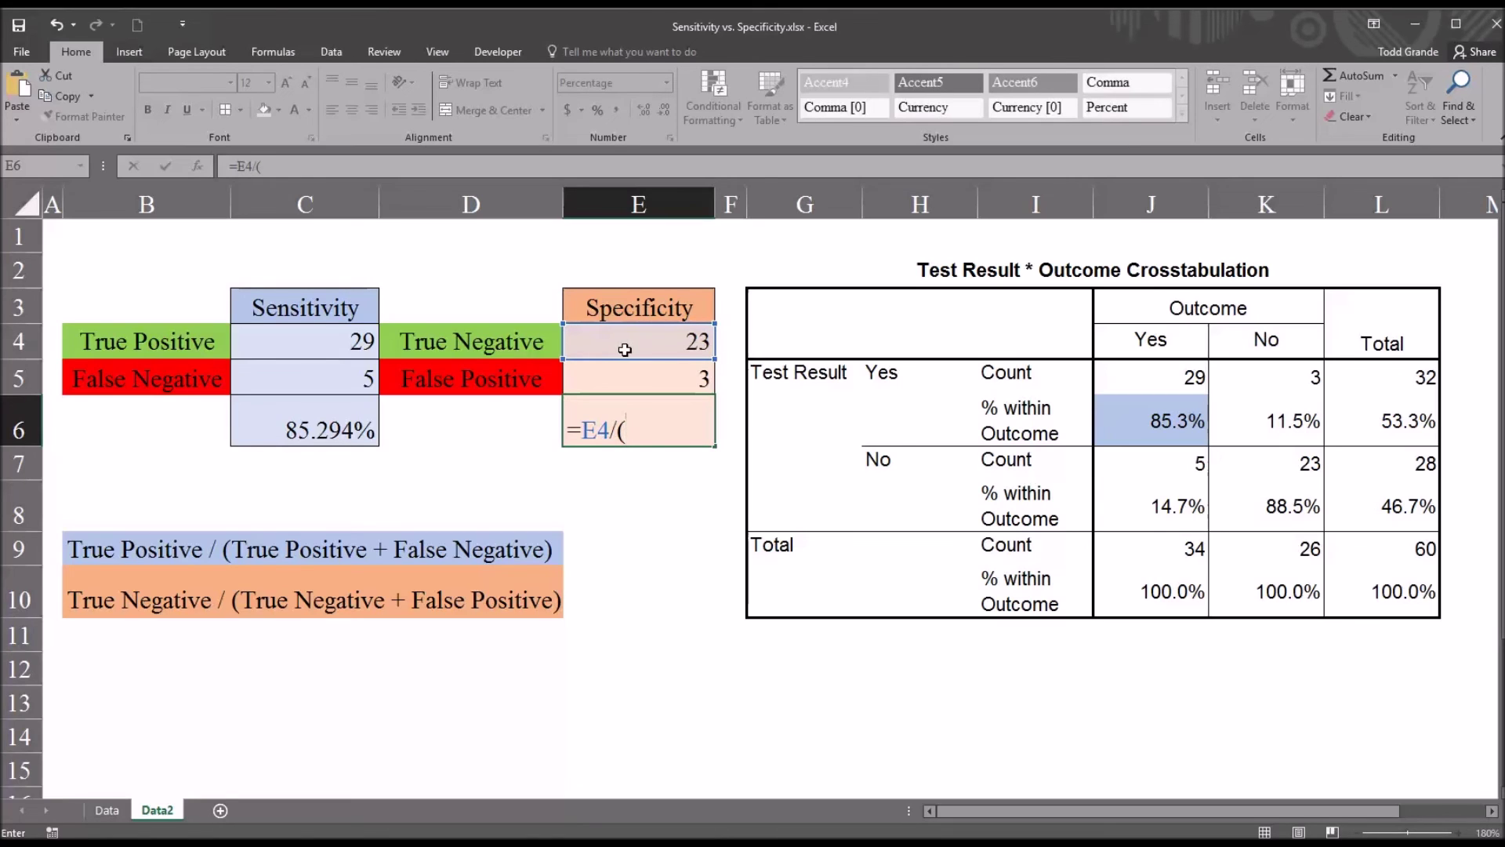
{"action": "type", "text": "("}
{"action": "left_click", "coordinate": [625, 349]}
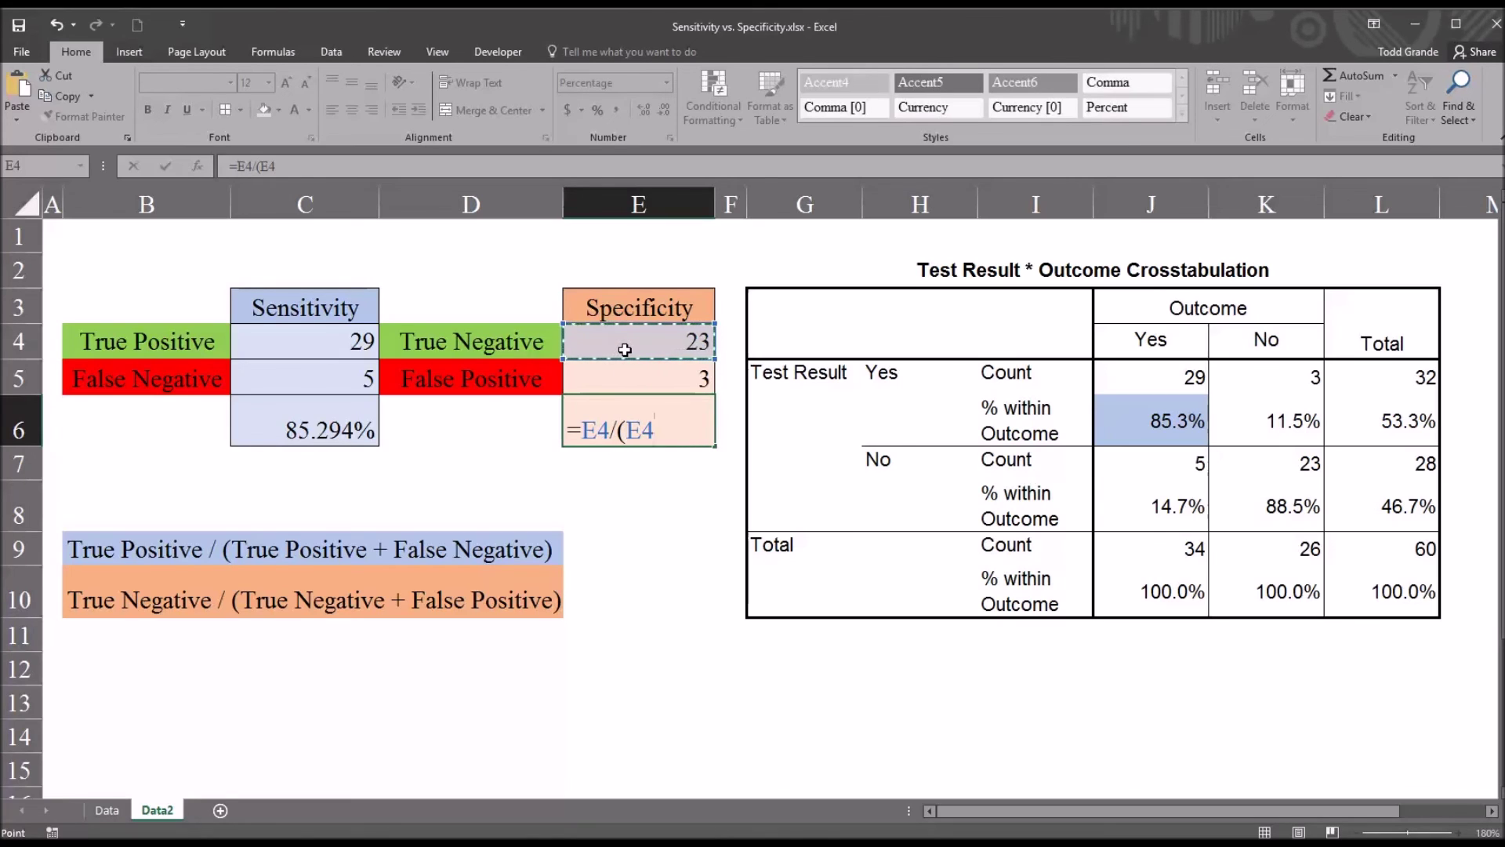
{"action": "type", "text": "+"}
{"action": "left_click", "coordinate": [619, 380]}
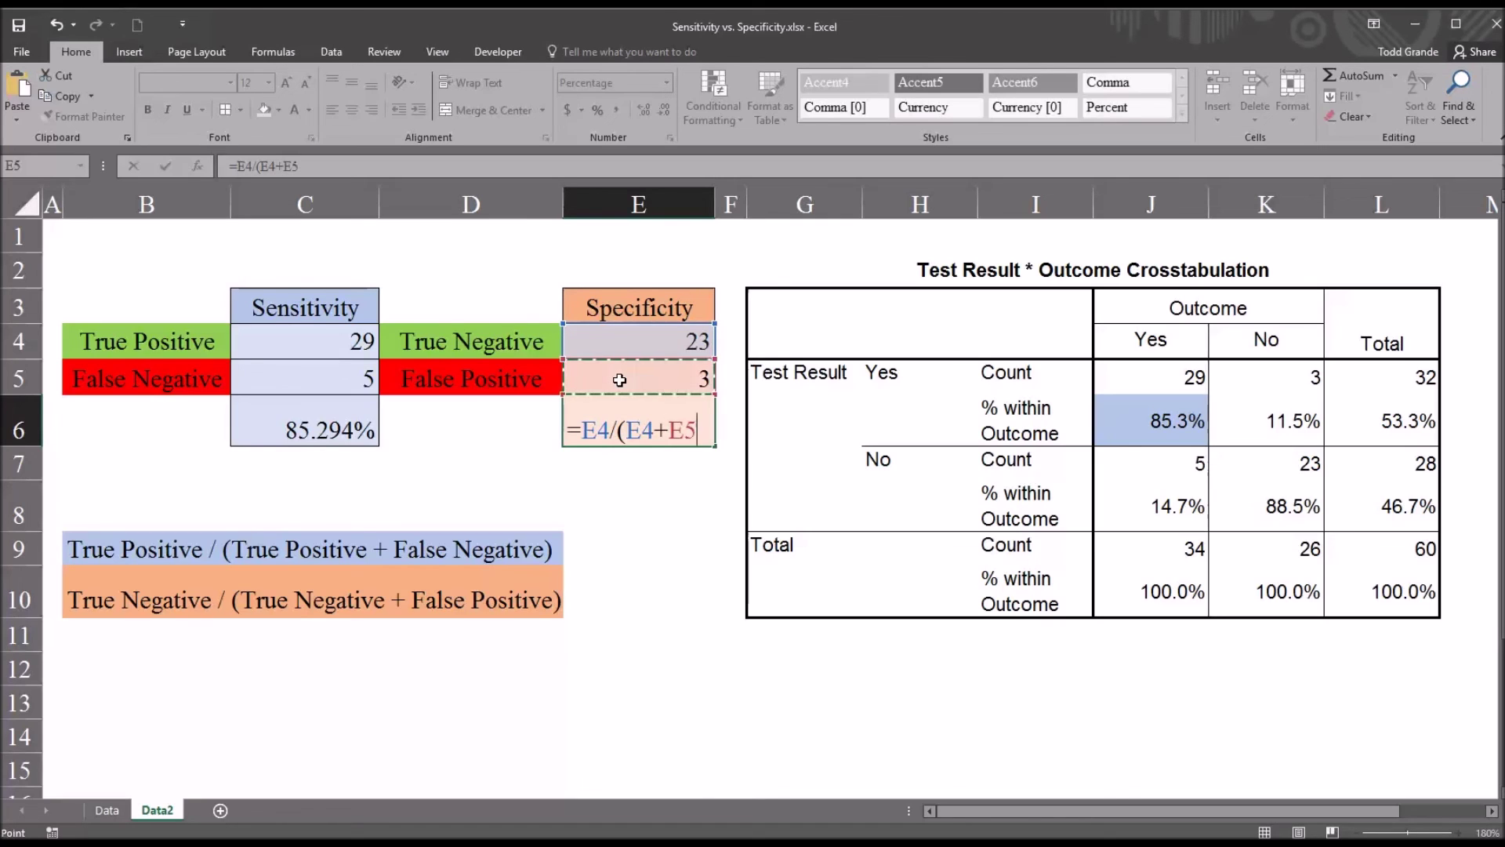
{"action": "type", "text": ")"}
{"action": "key", "text": "Return"}
{"action": "left_click", "coordinate": [610, 439]}
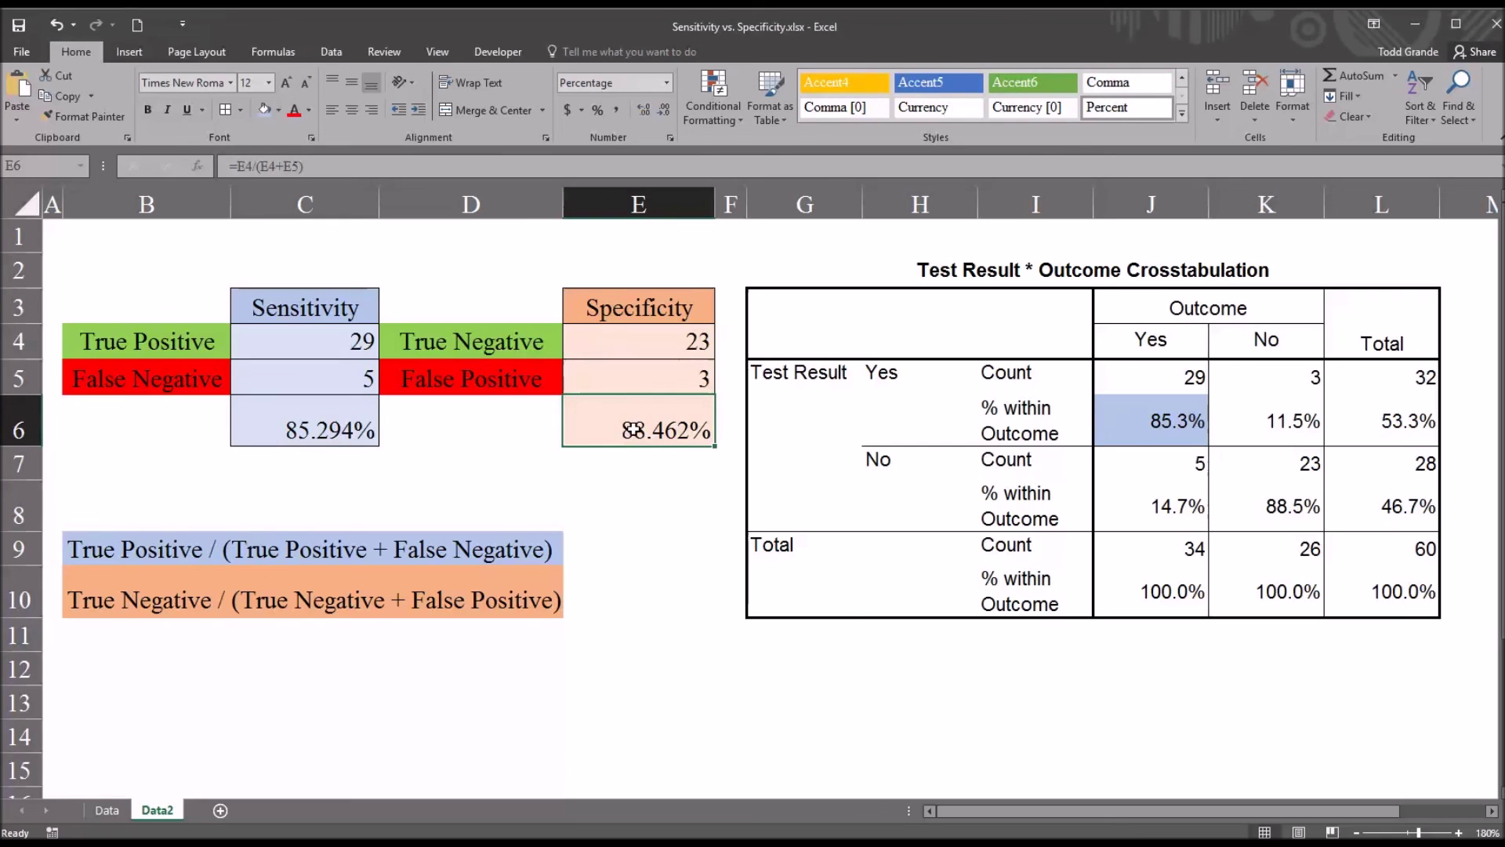
Fill the 88.5% crosstab cell K8 with light orange.
{"action": "left_click", "coordinate": [1255, 508]}
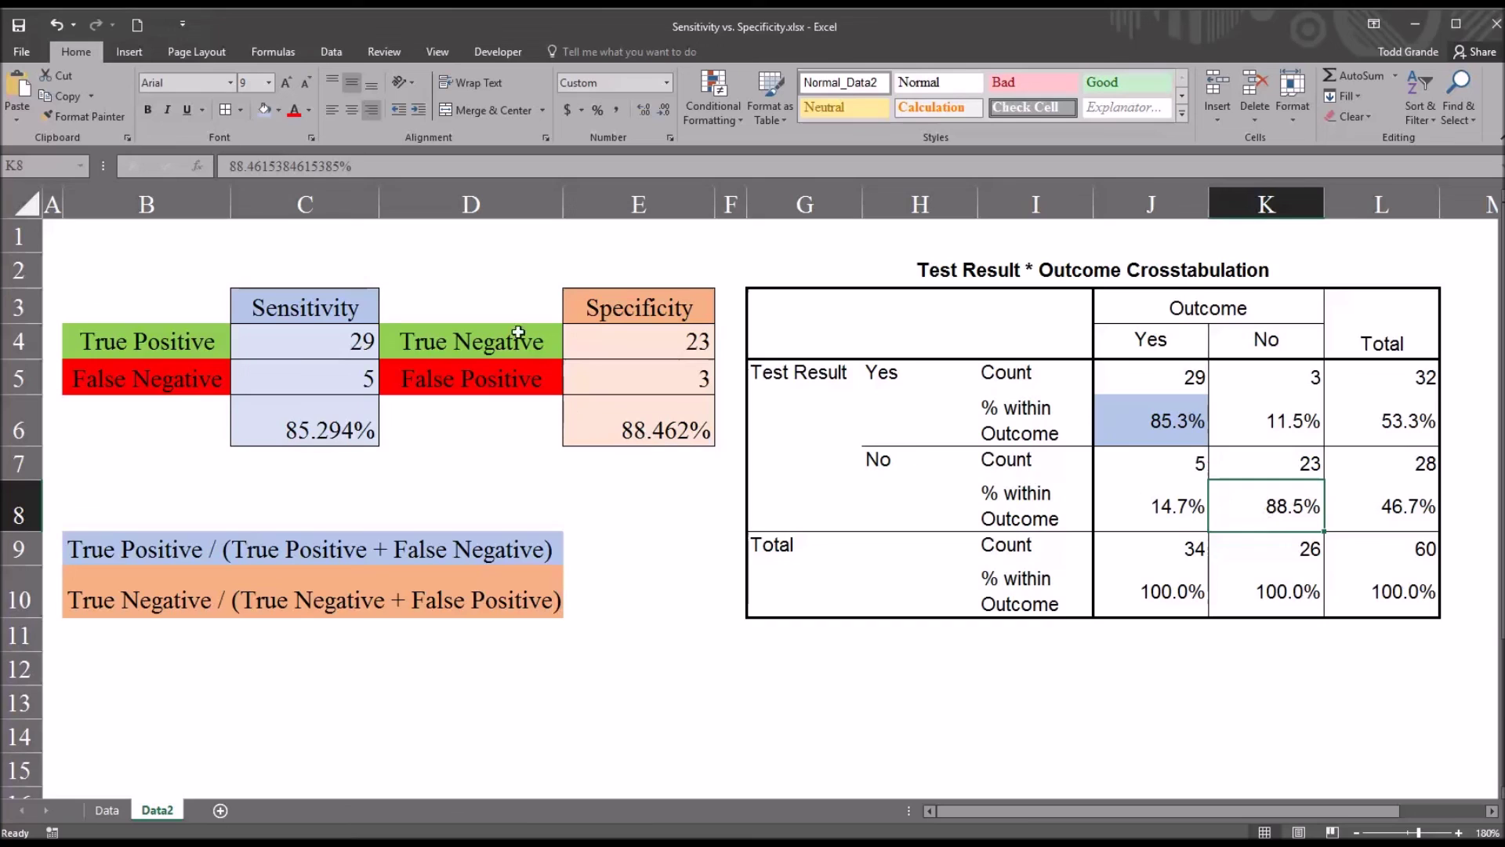
{"action": "left_click", "coordinate": [279, 109]}
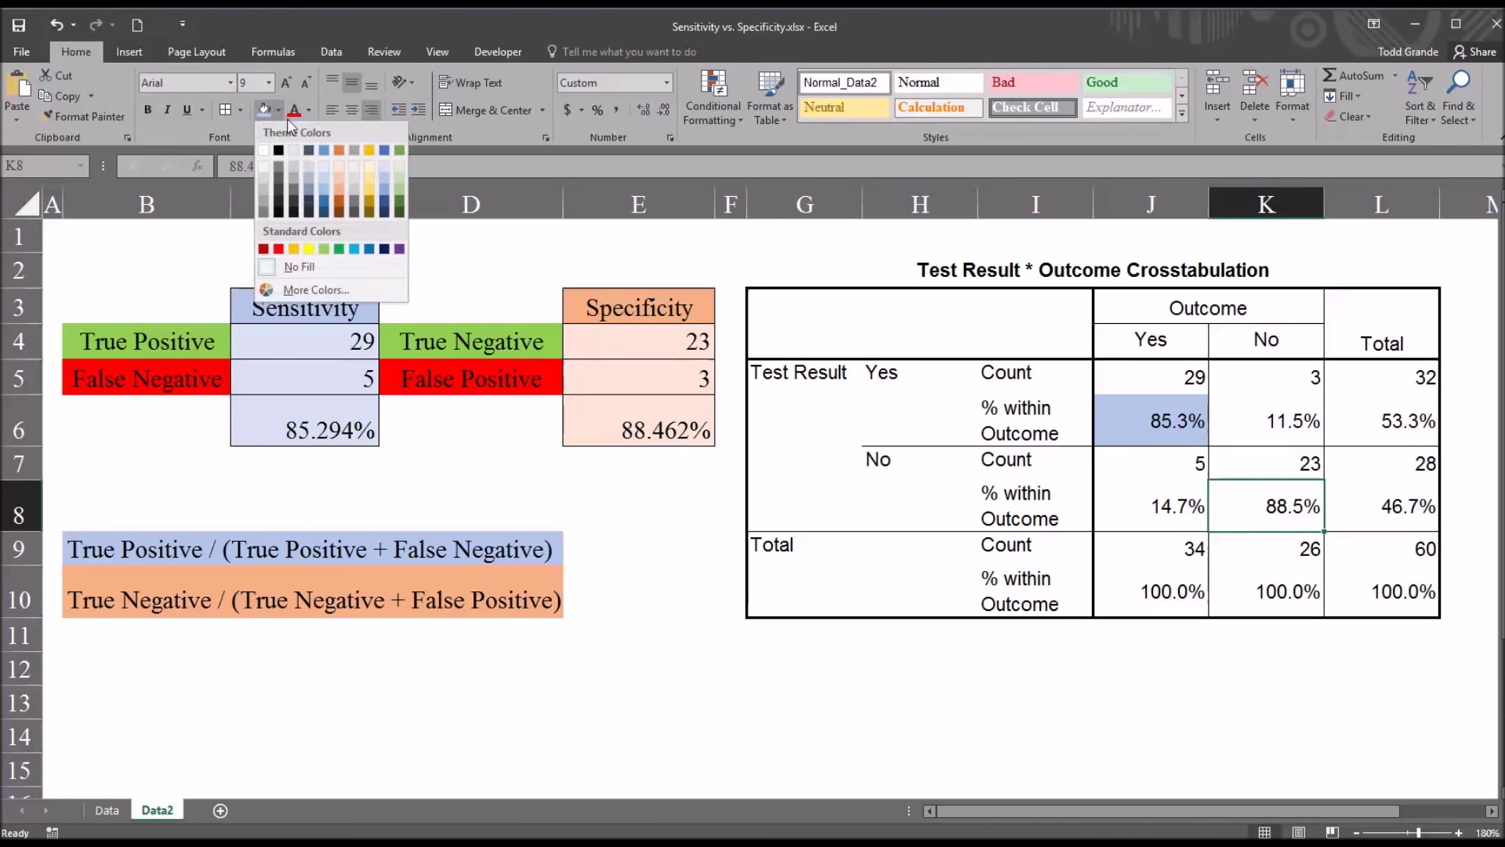
{"action": "left_click", "coordinate": [340, 194]}
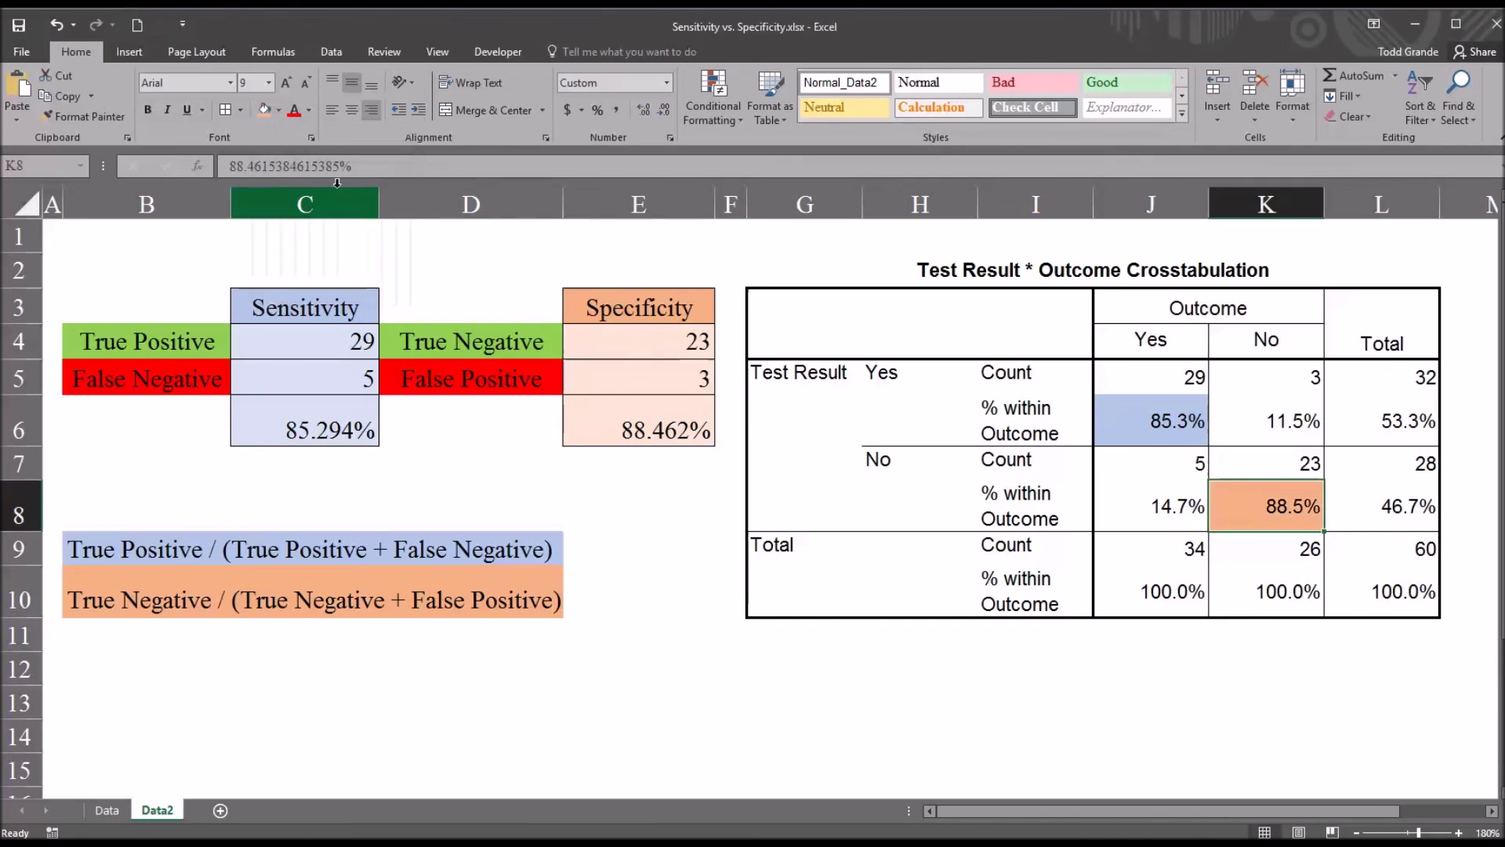
{"action": "left_click", "coordinate": [1239, 652]}
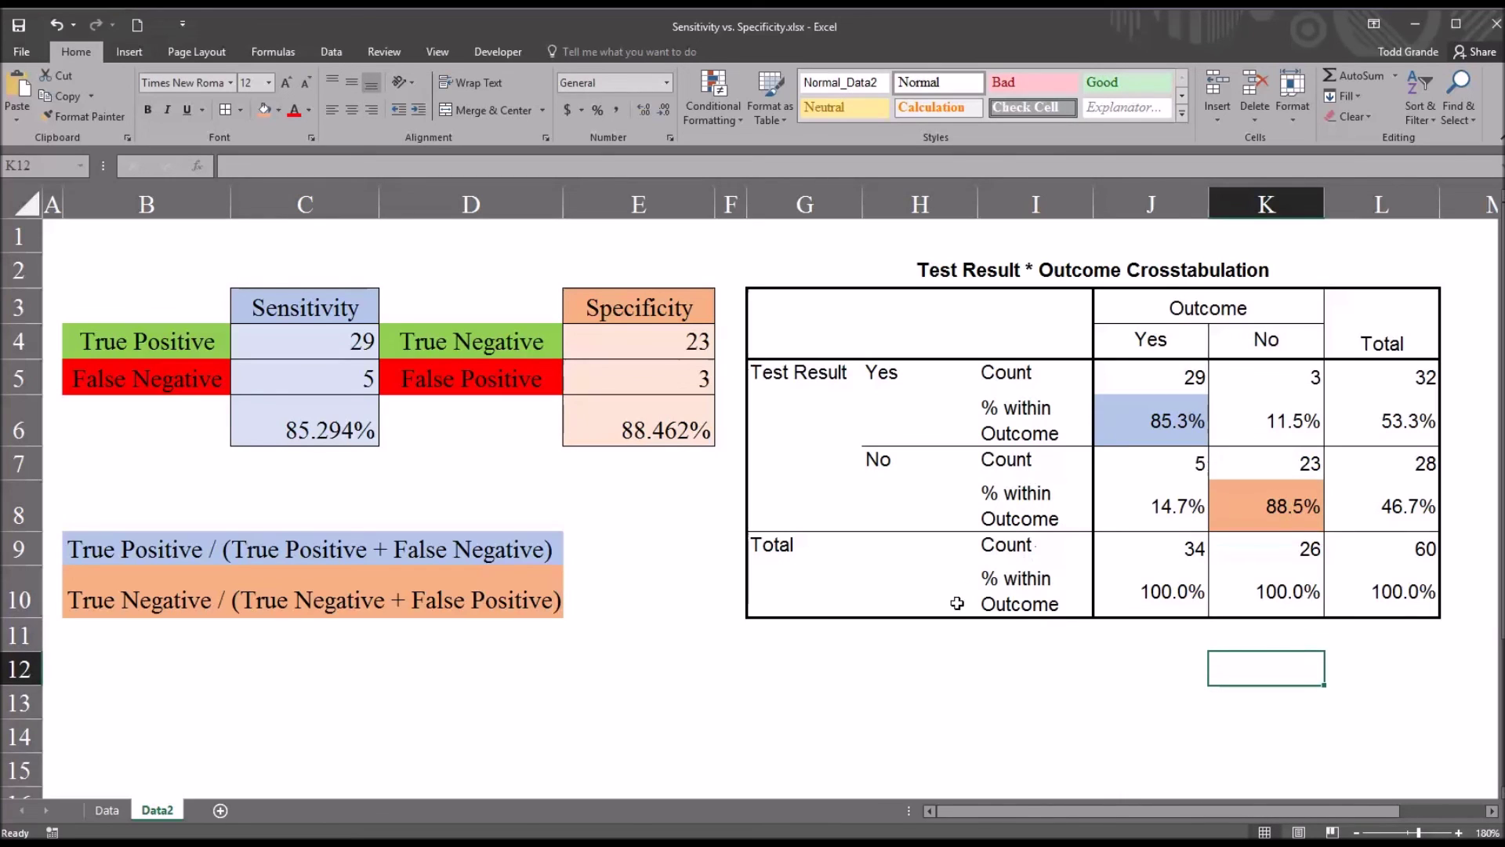